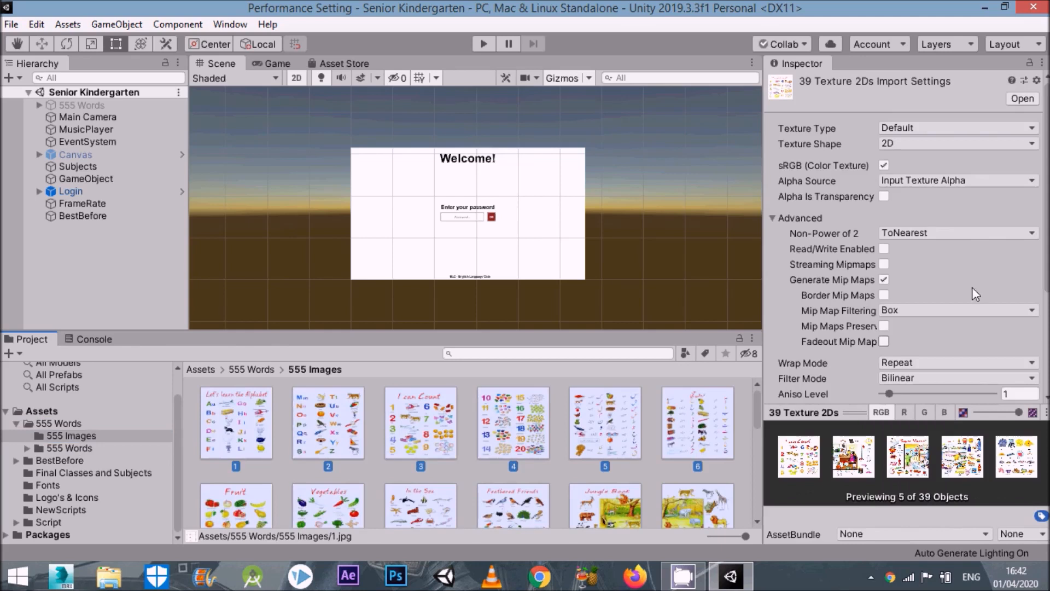
Step: Change the selected textures in the 555 Images folder to the sprite texture type and set their default max size to 1024
{"action": "left_click", "coordinate": [941, 128]}
{"action": "left_click", "coordinate": [938, 197]}
{"action": "scroll", "coordinate": [937, 200], "scroll_direction": "down", "scroll_amount": 5}
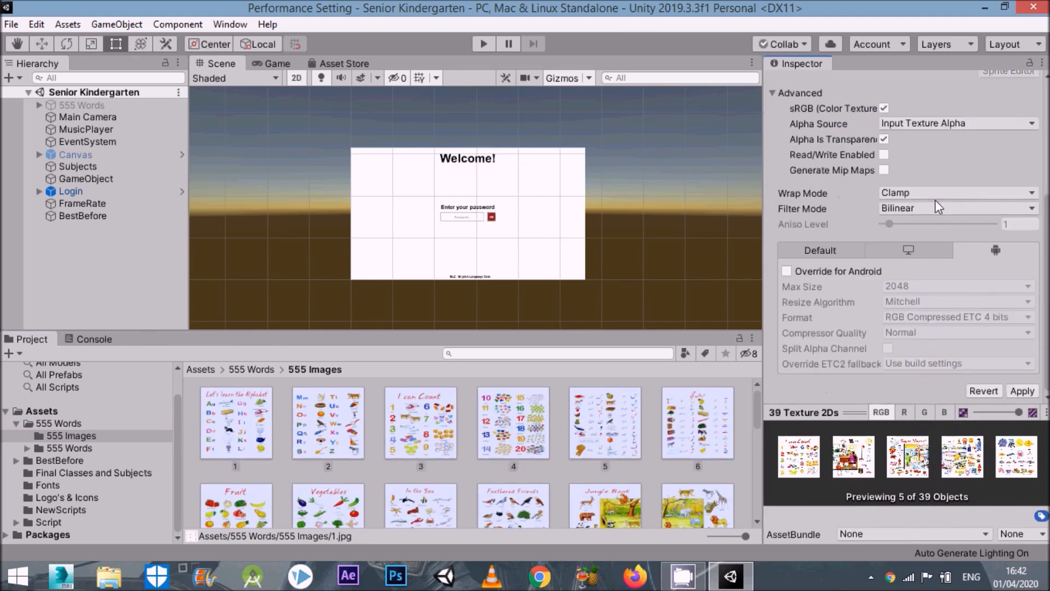
{"action": "left_click", "coordinate": [833, 255]}
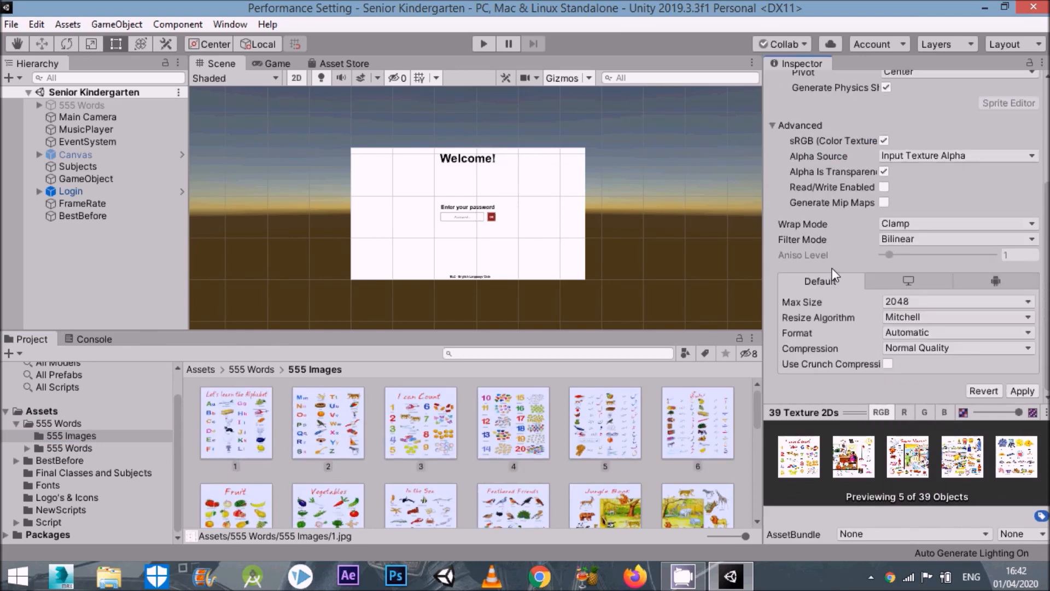
{"action": "left_click", "coordinate": [908, 301]}
{"action": "left_click", "coordinate": [919, 403]}
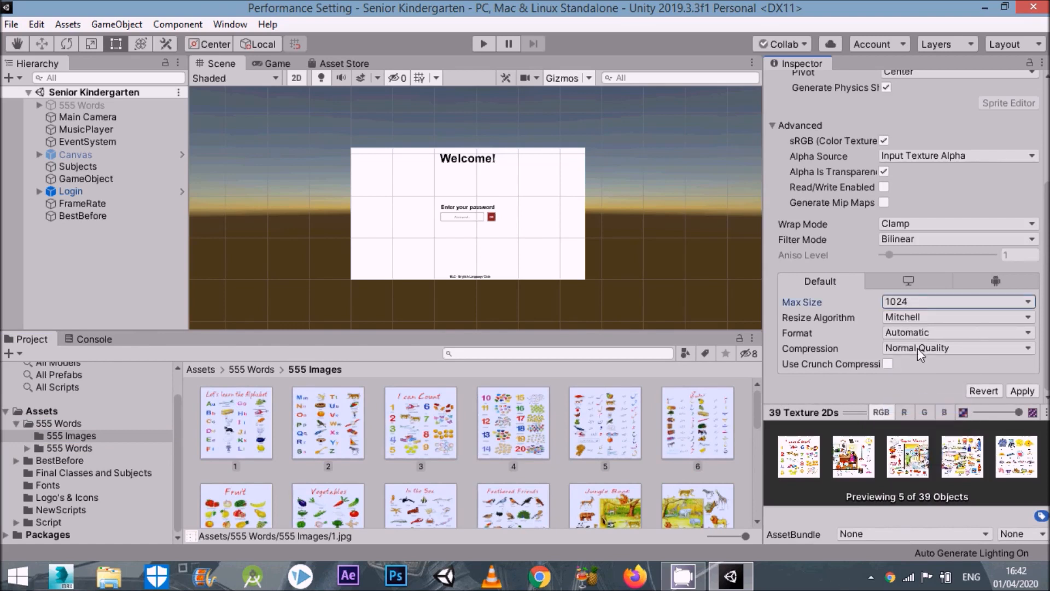
Step: Enable the PC, Mac & Linux Standalone and Android overrides for the selected 555 Images textures
{"action": "left_click", "coordinate": [920, 280]}
{"action": "left_click", "coordinate": [841, 322]}
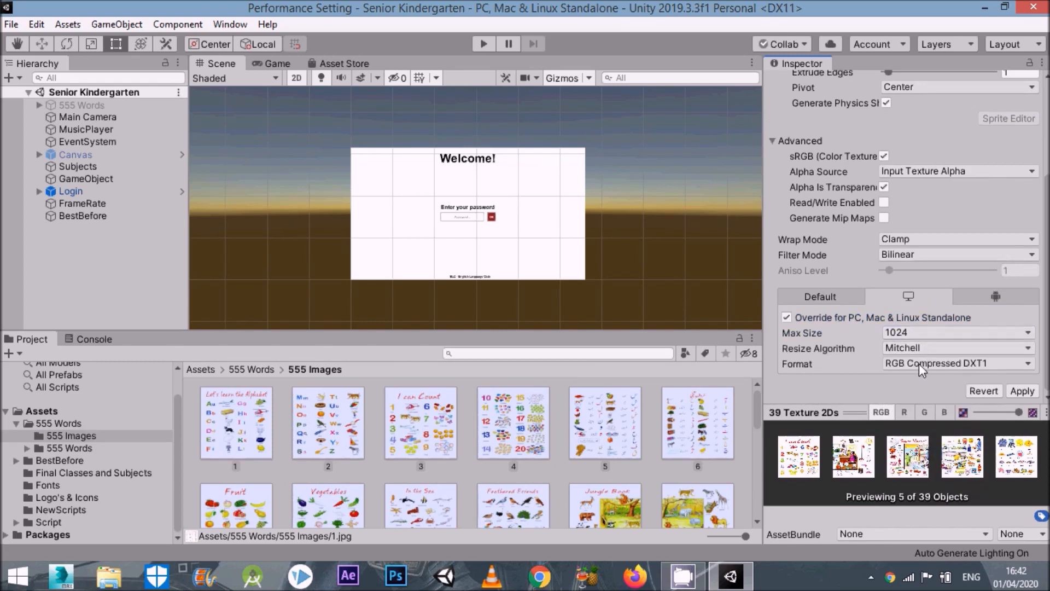
{"action": "left_click", "coordinate": [970, 296]}
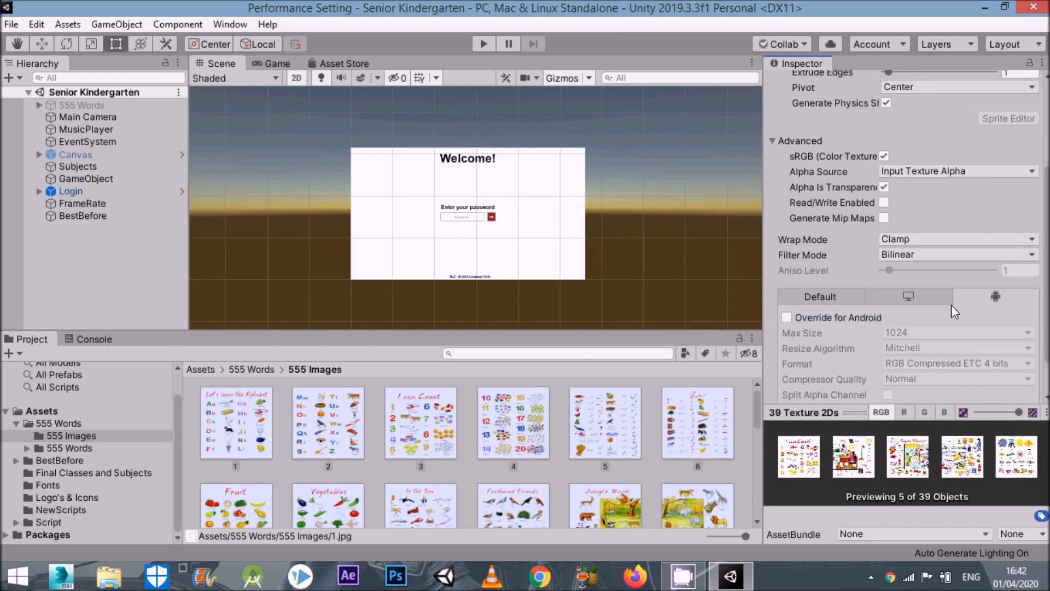
{"action": "left_click", "coordinate": [854, 320]}
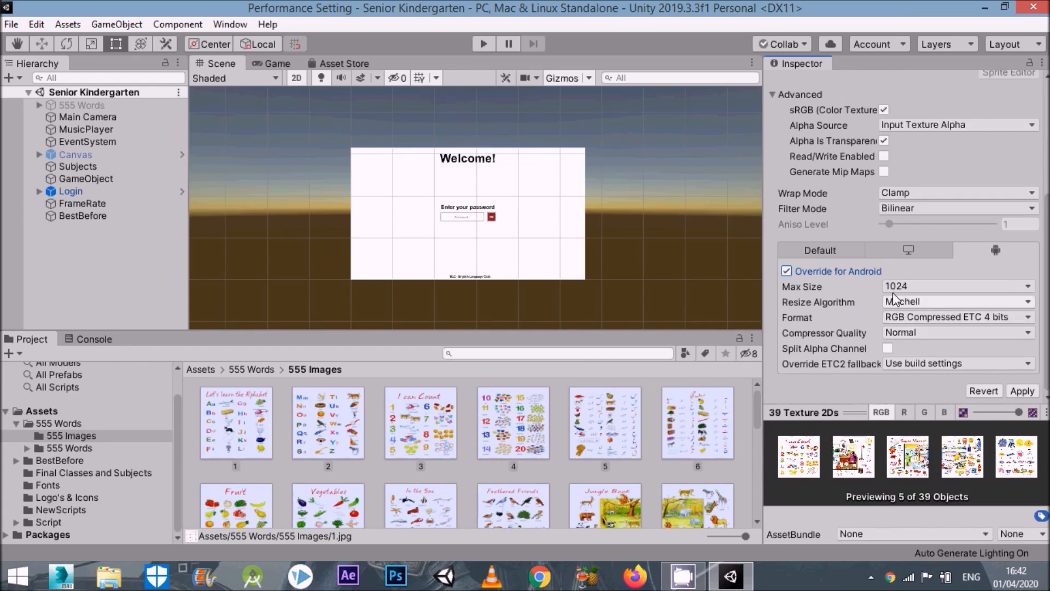
Step: Set the Android texture format to RGBA Compressed ETC2 8 bits and apply the import settings
{"action": "left_click", "coordinate": [933, 320]}
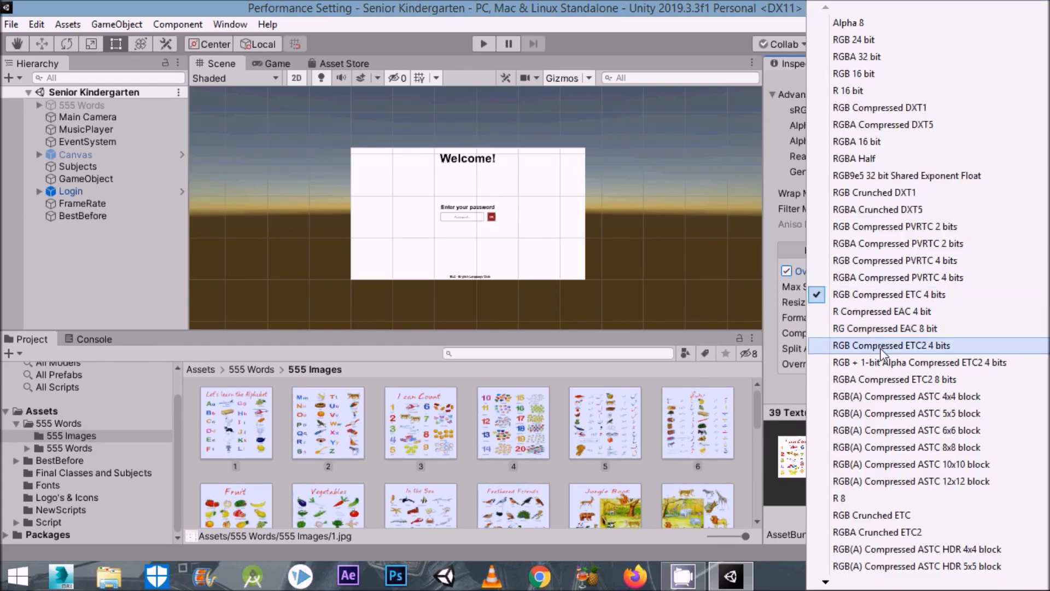
{"action": "left_click", "coordinate": [886, 380]}
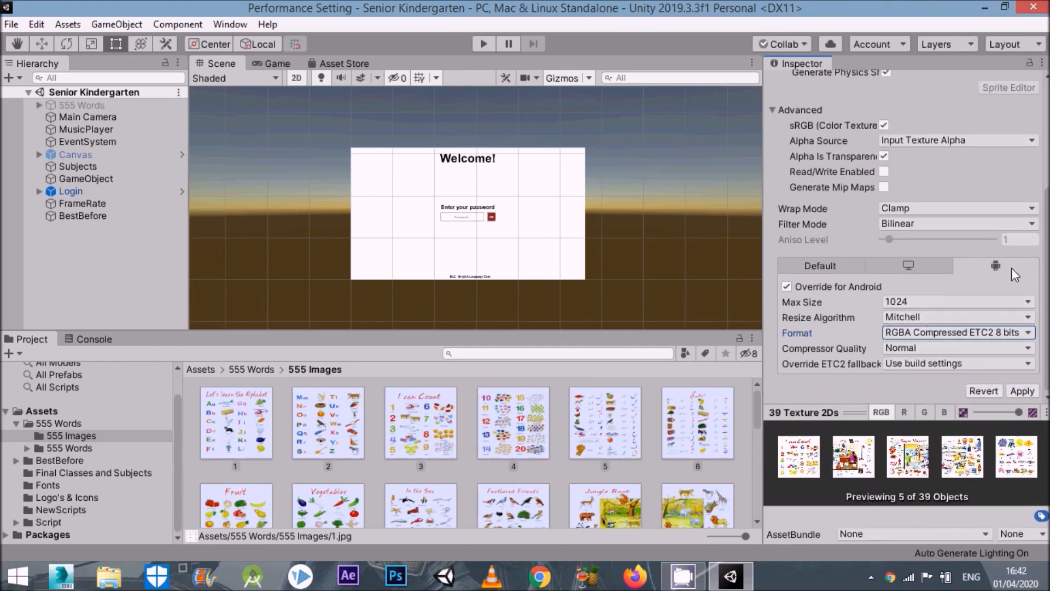
{"action": "left_click", "coordinate": [1016, 392]}
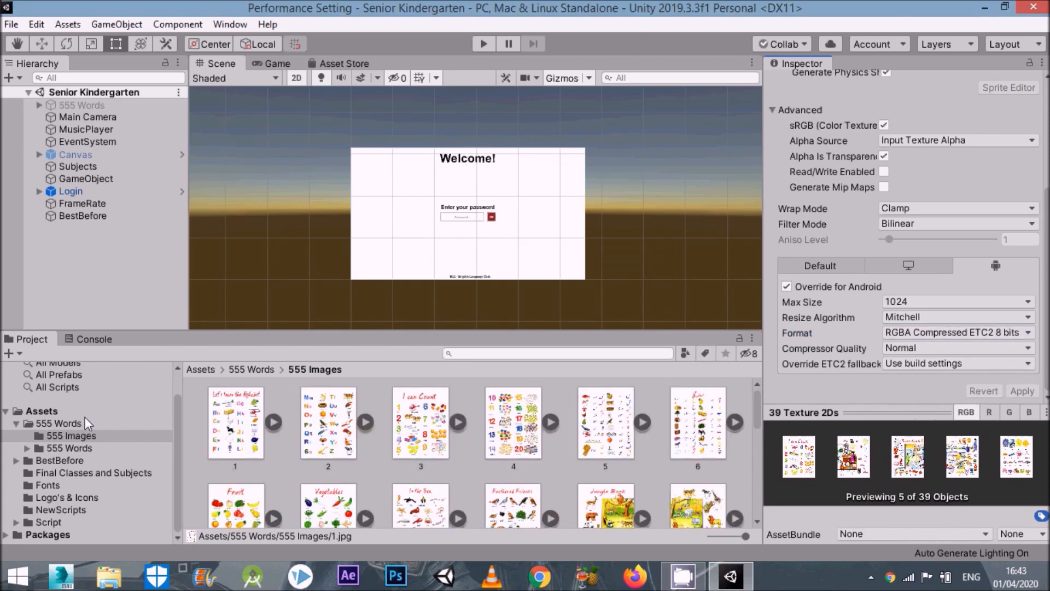
Step: In the Logo's & Icons folder, select the textures 01325, AAS logo, AB, Close, unnamed, Play, kids club logo, Home and elc logo together
{"action": "left_click", "coordinate": [51, 423]}
{"action": "left_click", "coordinate": [60, 498]}
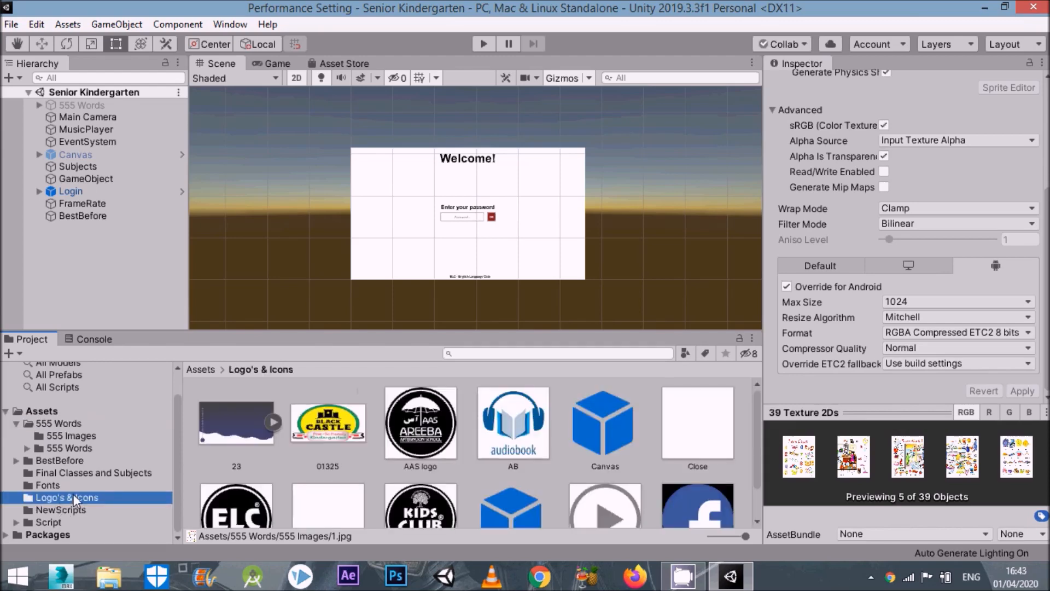
{"action": "left_click", "coordinate": [339, 432]}
{"action": "left_click", "coordinate": [405, 438], "text": "ctrl"}
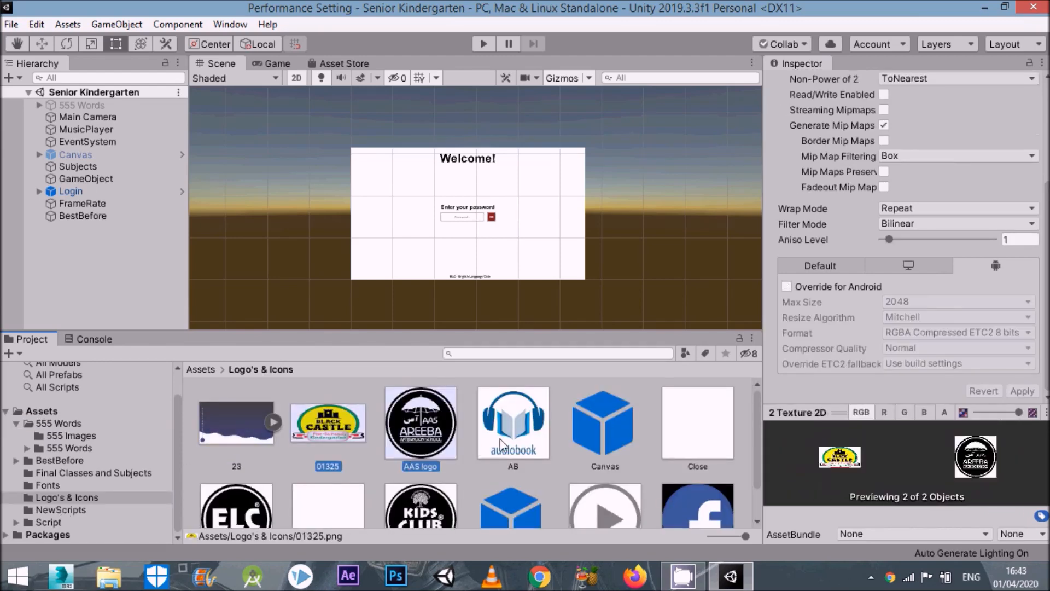
{"action": "left_click", "coordinate": [500, 439], "text": "ctrl"}
{"action": "left_click", "coordinate": [678, 446], "text": "ctrl"}
{"action": "scroll", "coordinate": [670, 453], "scroll_direction": "down", "scroll_amount": 2}
{"action": "left_click", "coordinate": [685, 458], "text": "ctrl"}
{"action": "left_click", "coordinate": [604, 470], "text": "ctrl"}
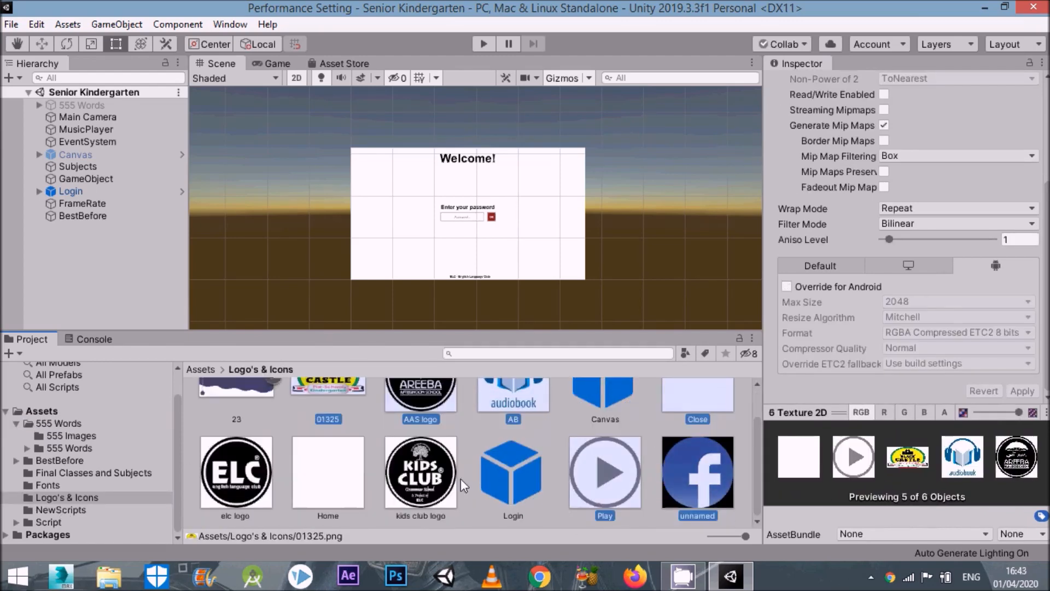
{"action": "left_click", "coordinate": [421, 471], "text": "ctrl"}
{"action": "left_click", "coordinate": [334, 488], "text": "ctrl"}
{"action": "left_click", "coordinate": [236, 471], "text": "ctrl"}
Step: Change the selected logo and icon textures to the sprite texture type with a default max size of 512
{"action": "scroll", "coordinate": [957, 222], "scroll_direction": "up", "scroll_amount": 3}
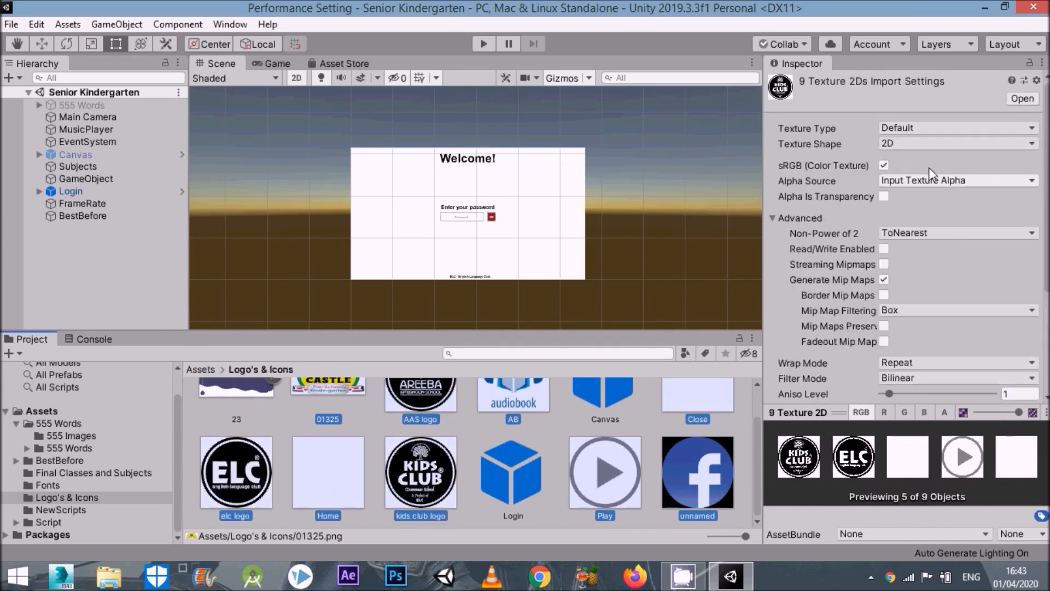
{"action": "left_click", "coordinate": [915, 131]}
{"action": "left_click", "coordinate": [926, 260]}
{"action": "scroll", "coordinate": [902, 263], "scroll_direction": "down", "scroll_amount": 5}
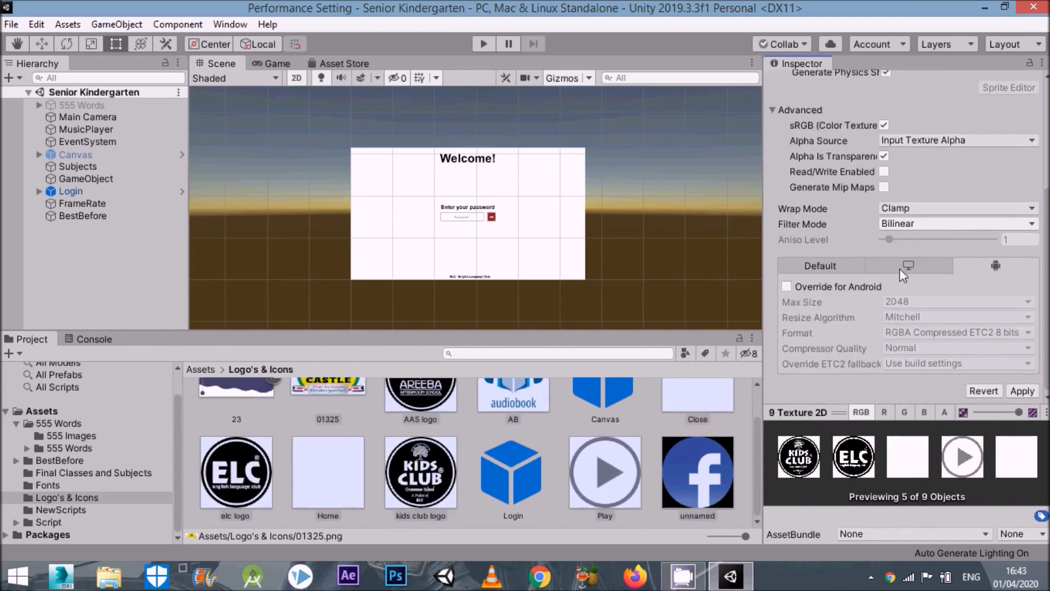
{"action": "left_click", "coordinate": [816, 269]}
{"action": "left_click", "coordinate": [888, 297]}
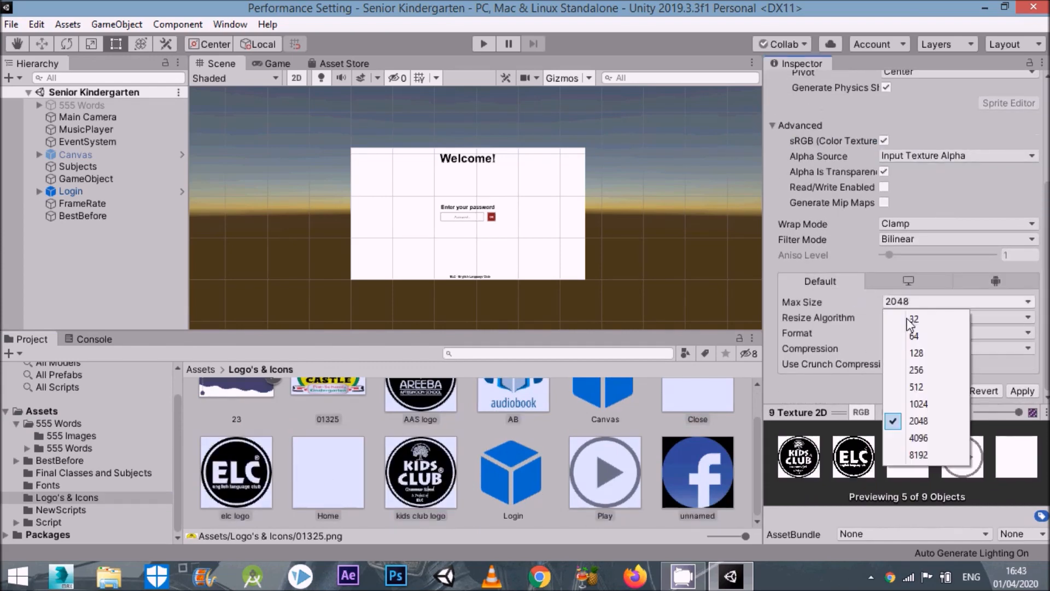
{"action": "left_click", "coordinate": [919, 388]}
Step: Enable the PC, Mac & Linux Standalone and Android overrides for the logo and icon textures and apply the changes
{"action": "left_click", "coordinate": [917, 280]}
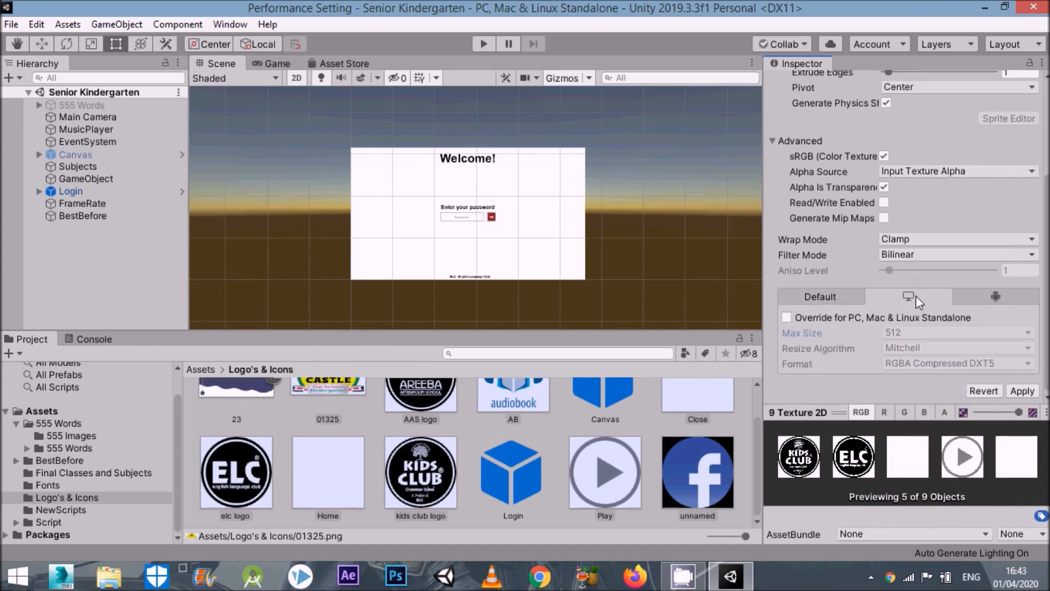
{"action": "left_click", "coordinate": [875, 319]}
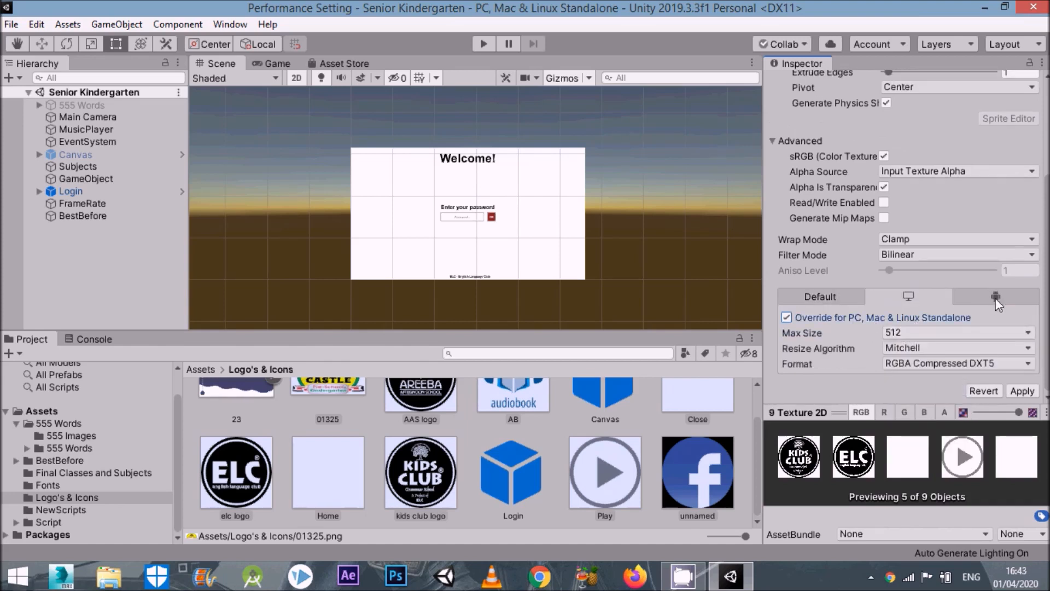
{"action": "left_click", "coordinate": [994, 296]}
{"action": "left_click", "coordinate": [878, 314]}
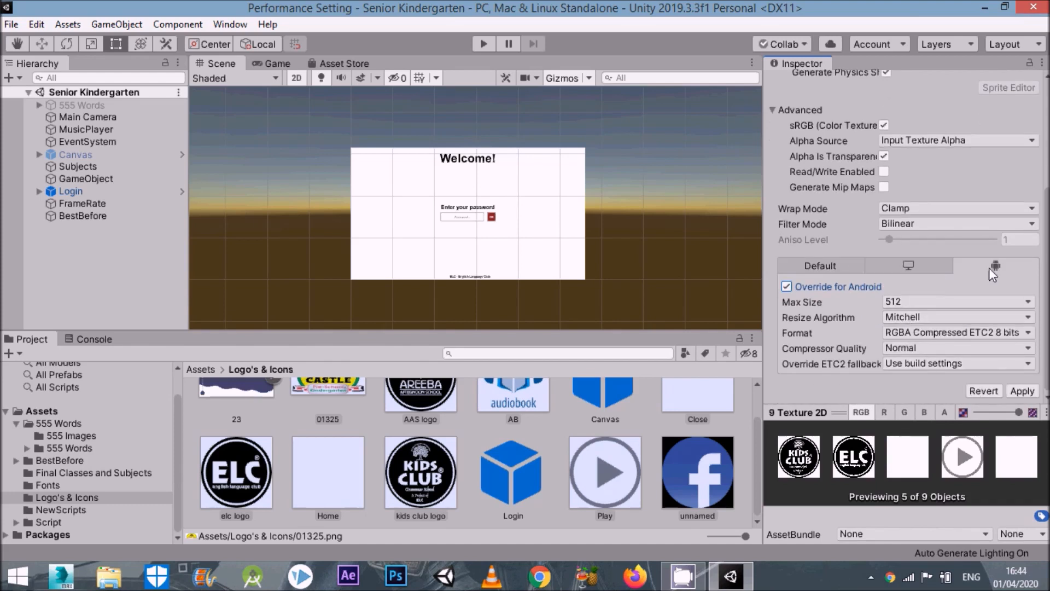
{"action": "left_click", "coordinate": [1022, 389]}
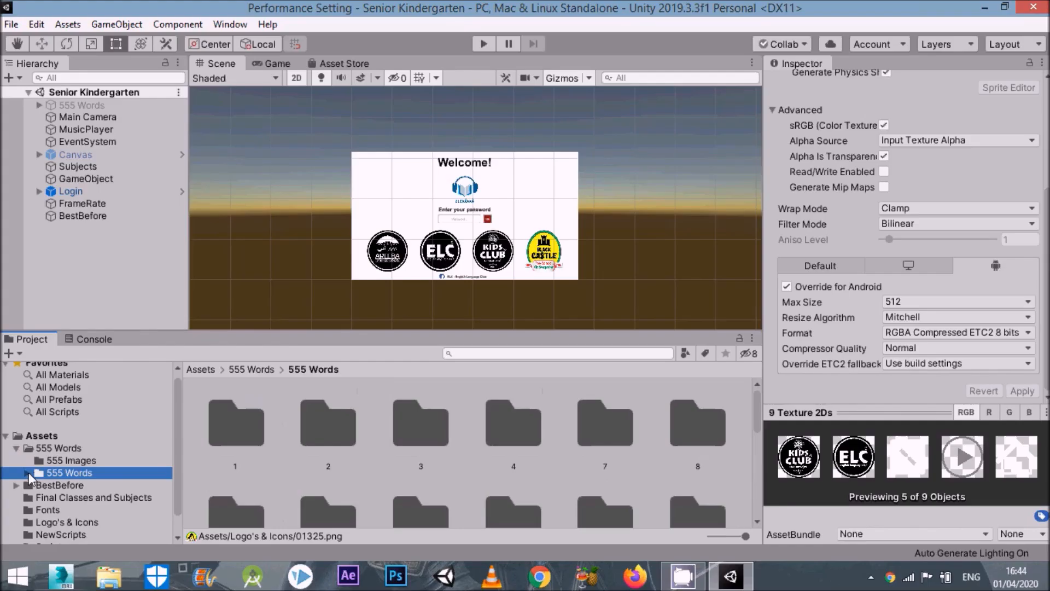
Step: Select all the audio clips contained in the numbered subfolders 1 to 38 of the inner 555 Words folder
{"action": "left_click", "coordinate": [27, 473]}
{"action": "left_click", "coordinate": [62, 483]}
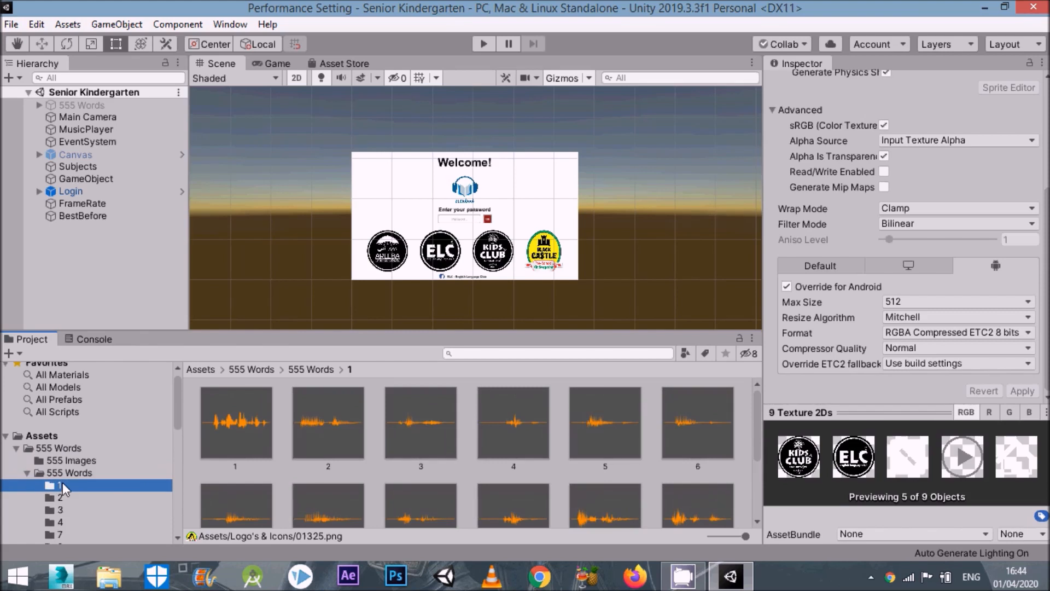
{"action": "key", "text": "shift+Down"}
{"action": "key", "text": "shift+Down"}
{"action": "key", "text": "shift+Down"}
{"action": "key", "text": "shift+Down"}
{"action": "key", "text": "shift+Down"}
{"action": "key", "text": "shift+Down"}
{"action": "key", "text": "shift+Down"}
{"action": "key", "text": "shift+Down"}
{"action": "key", "text": "shift+Down"}
{"action": "key", "text": "shift+Down"}
{"action": "key", "text": "shift+Down"}
{"action": "key", "text": "shift+Down"}
{"action": "key", "text": "shift+Down"}
{"action": "key", "text": "shift+Down"}
{"action": "key", "text": "shift+Down"}
{"action": "key", "text": "shift+Down"}
{"action": "key", "text": "shift+Down"}
{"action": "key", "text": "shift+Down"}
{"action": "key", "text": "shift+Down"}
{"action": "key", "text": "shift+Down"}
{"action": "key", "text": "shift+Down"}
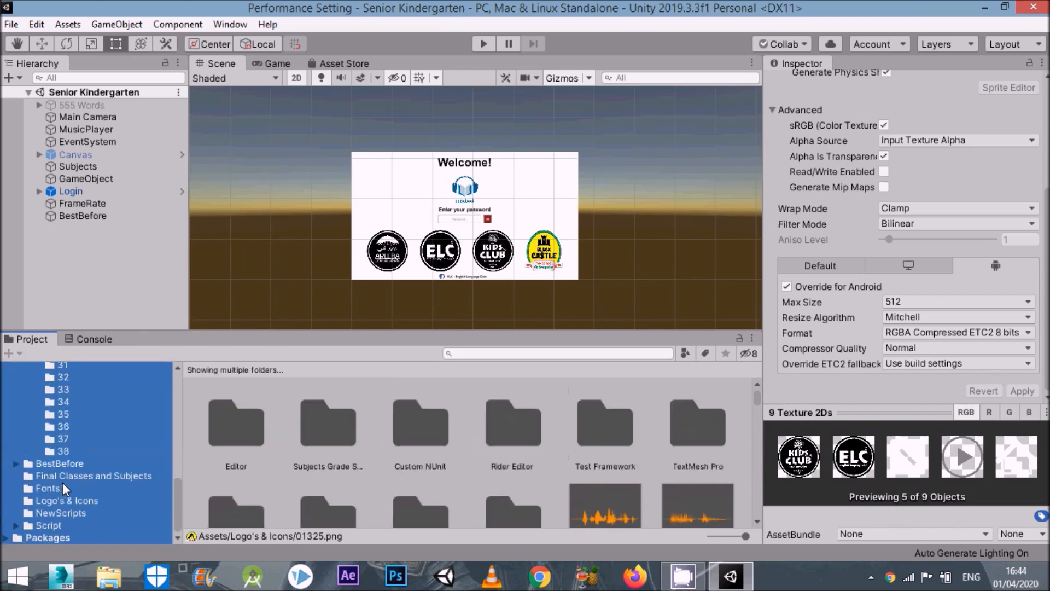
{"action": "key", "text": "shift+Up"}
{"action": "key", "text": "shift+Up"}
{"action": "key", "text": "shift+Up"}
{"action": "key", "text": "shift+Up"}
{"action": "key", "text": "shift+Up"}
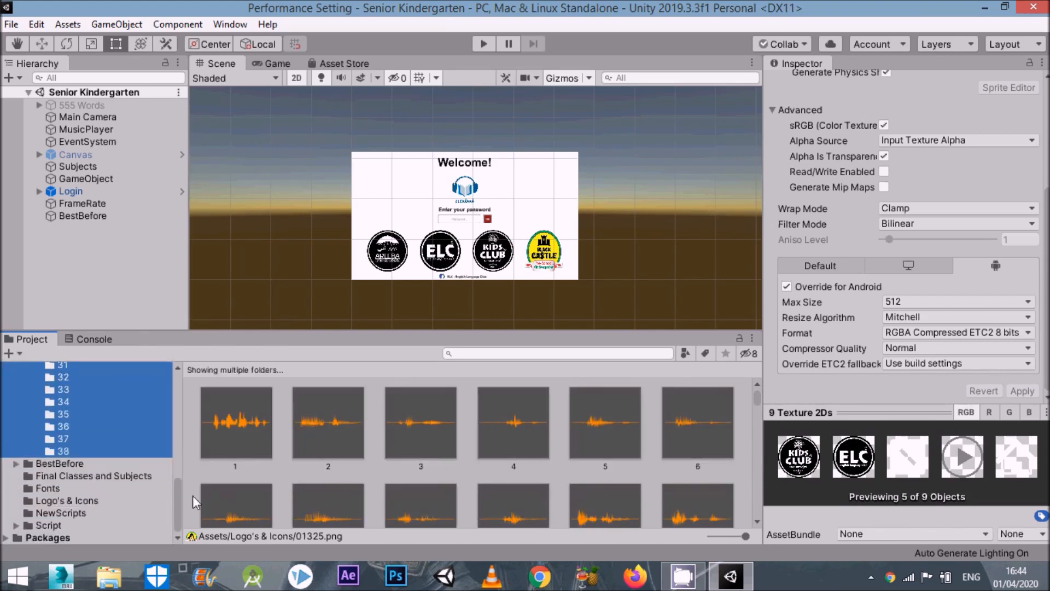
{"action": "left_click", "coordinate": [270, 429]}
{"action": "key", "text": "ctrl+a"}
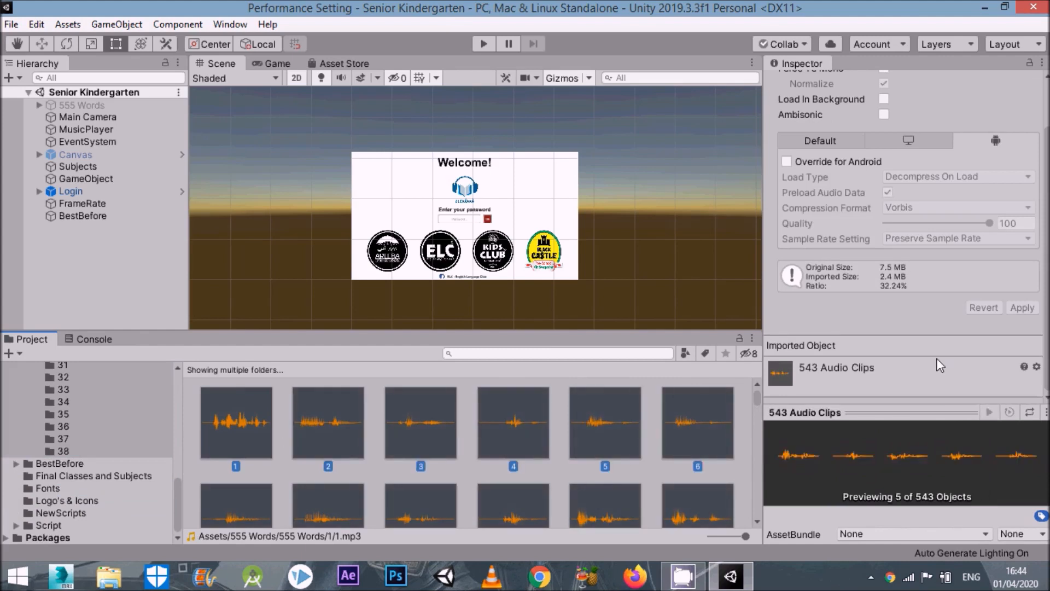
Step: Set the clips' default load type to Streaming, quality to 10 and sample rate setting to Optimize Sample Rate
{"action": "scroll", "coordinate": [932, 306], "scroll_direction": "up", "scroll_amount": 2}
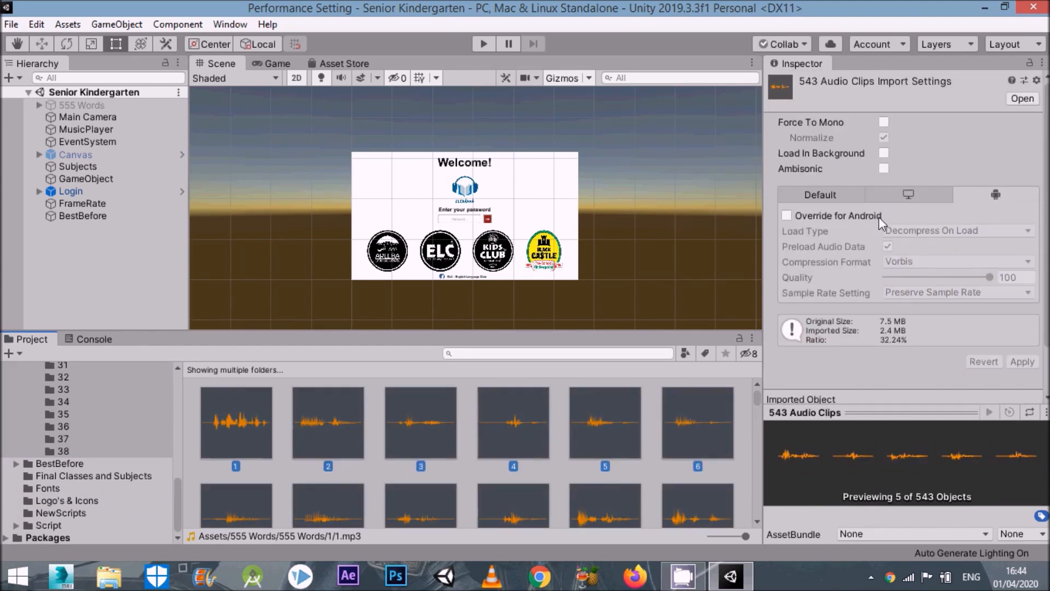
{"action": "left_click", "coordinate": [833, 195]}
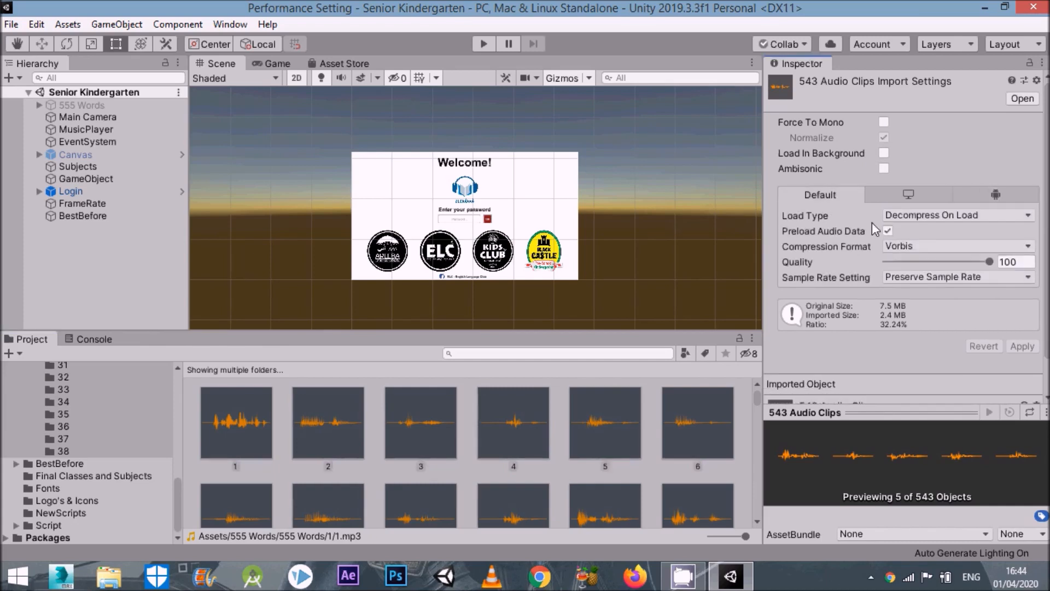
{"action": "left_click", "coordinate": [924, 215]}
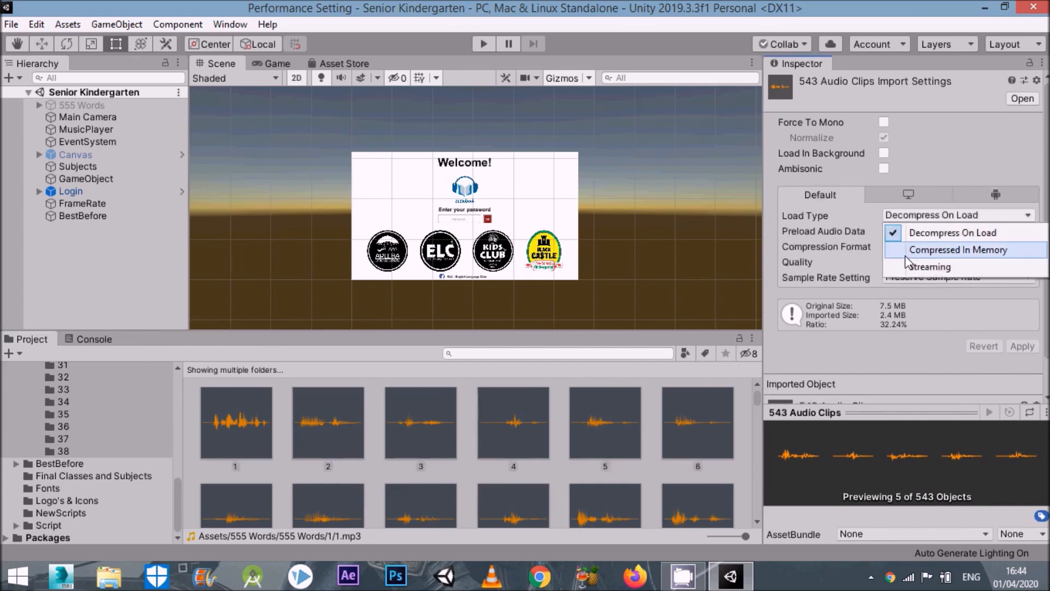
{"action": "left_click", "coordinate": [946, 268]}
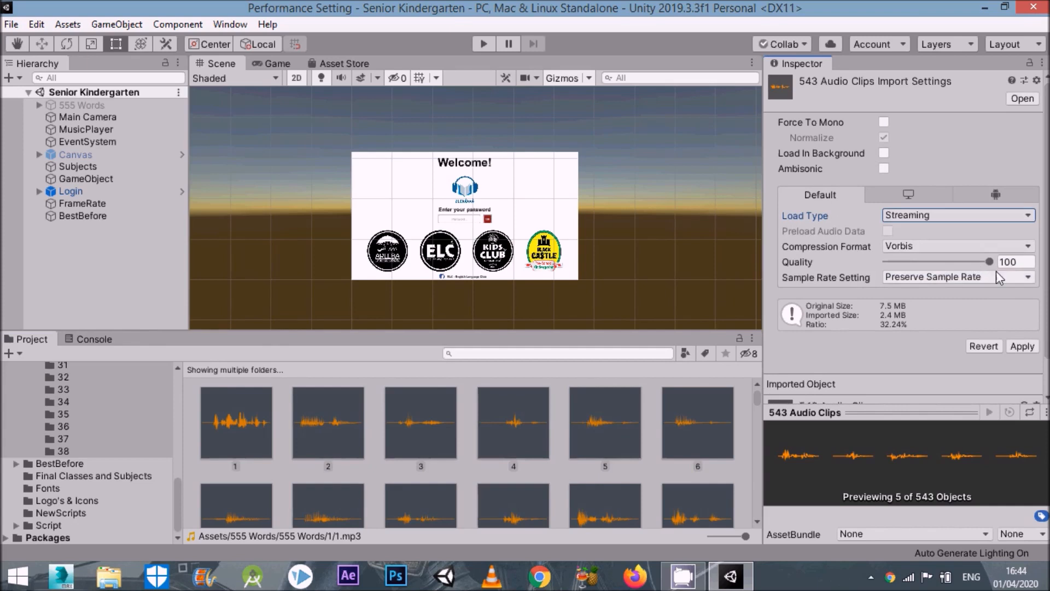
{"action": "left_click", "coordinate": [1017, 262]}
{"action": "type", "text": "10"}
{"action": "left_click", "coordinate": [957, 277]}
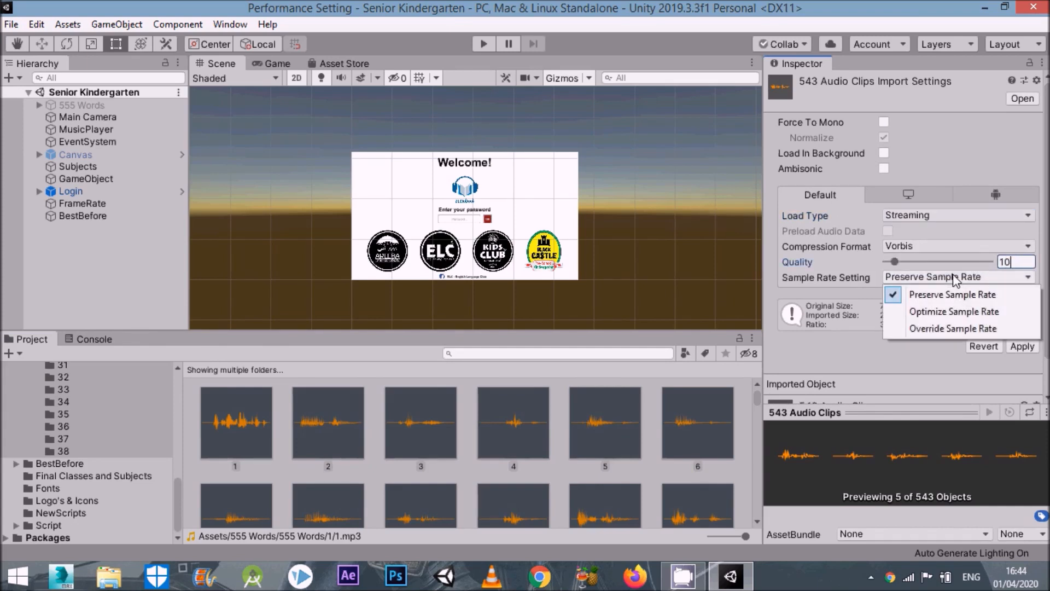
{"action": "left_click", "coordinate": [942, 312]}
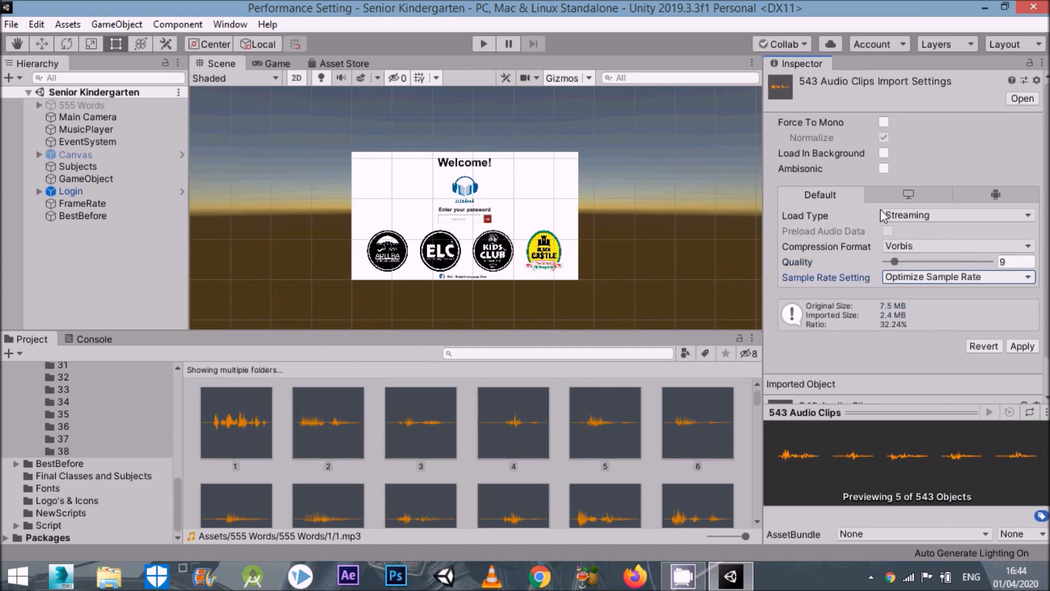
Step: Override the audio settings for PC, Mac & Linux Standalone with Streaming load type, quality 10 and Optimize Sample Rate
{"action": "left_click", "coordinate": [906, 195]}
{"action": "left_click", "coordinate": [851, 214]}
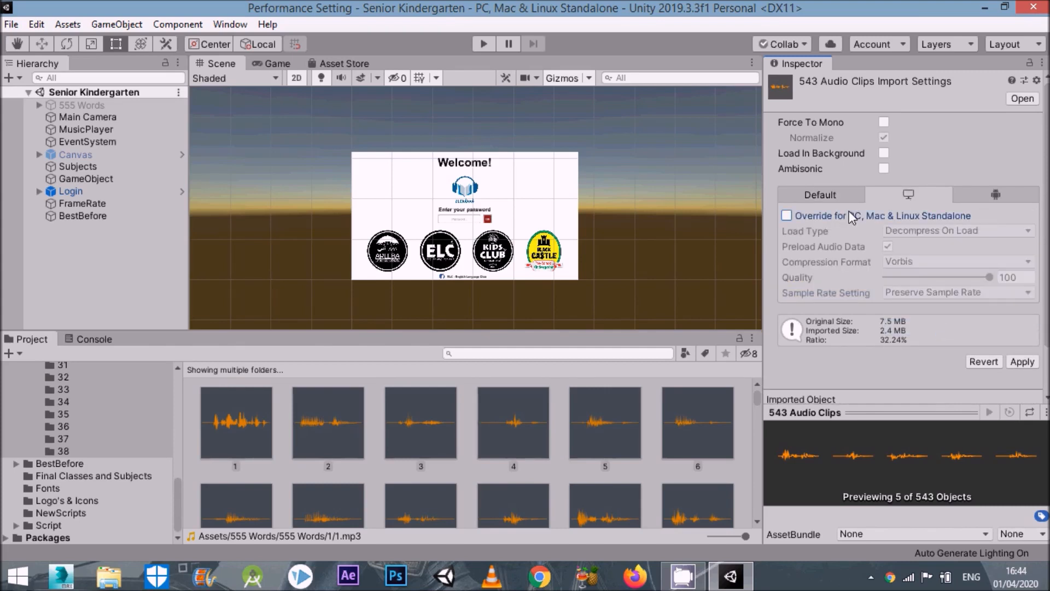
{"action": "left_click", "coordinate": [906, 231]}
{"action": "left_click", "coordinate": [918, 283]}
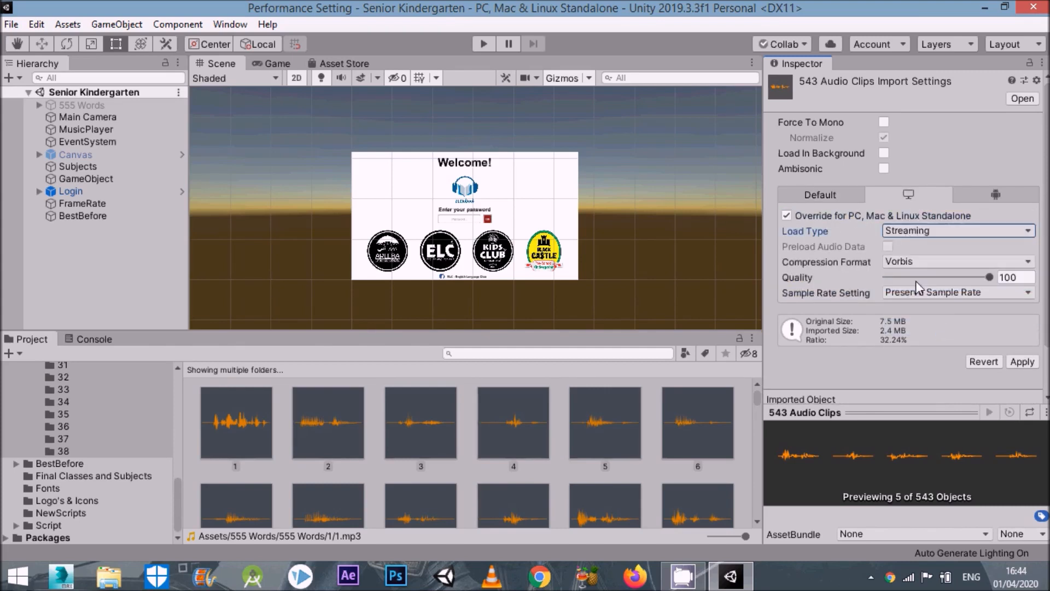
{"action": "left_click", "coordinate": [1024, 278]}
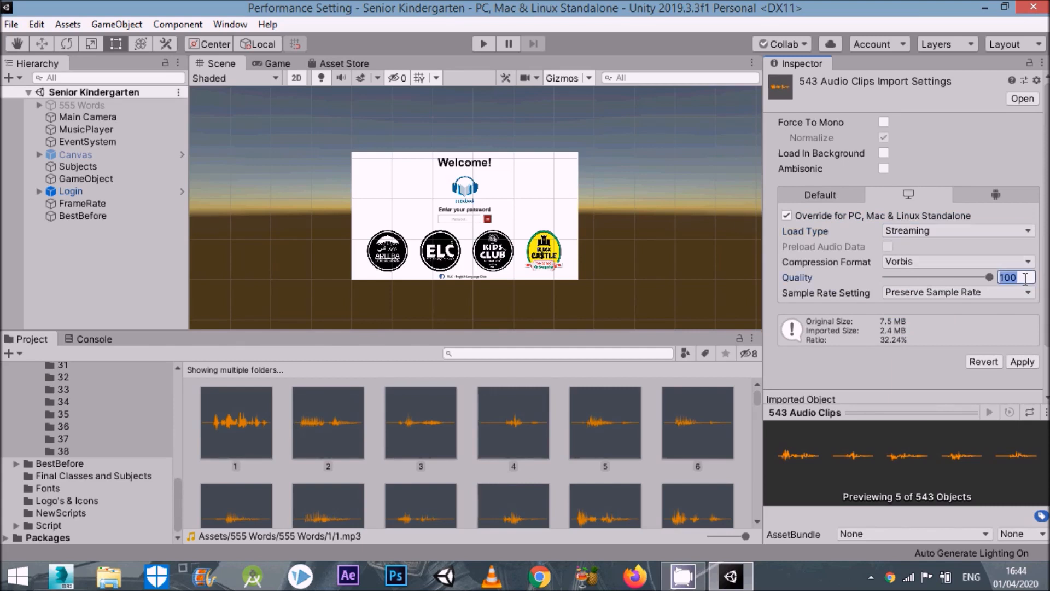
{"action": "type", "text": "1"}
{"action": "key", "text": "BackSpace"}
{"action": "type", "text": "9"}
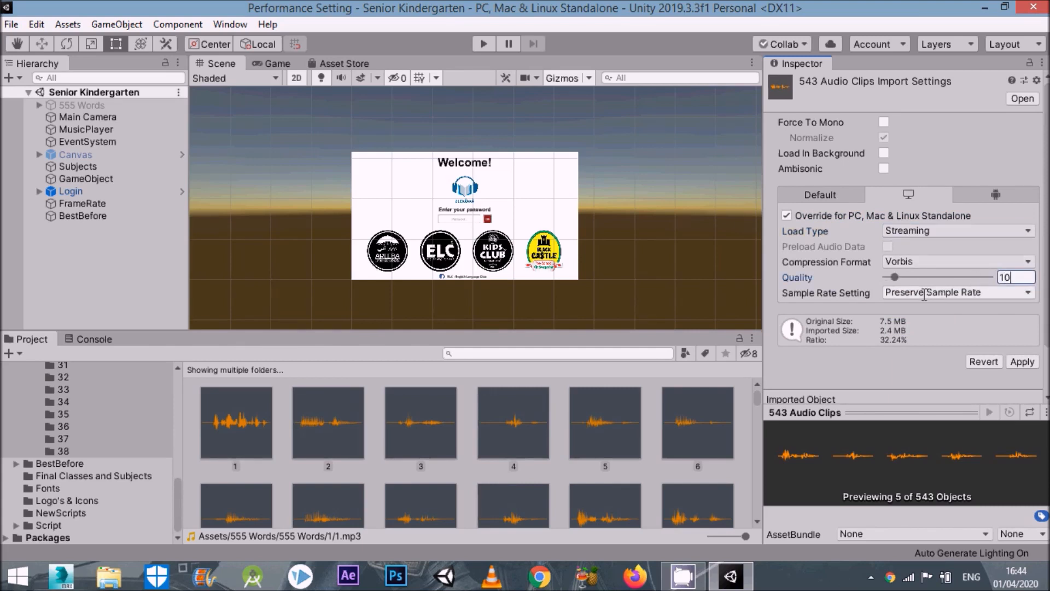
{"action": "left_click", "coordinate": [958, 292]}
{"action": "left_click", "coordinate": [933, 327]}
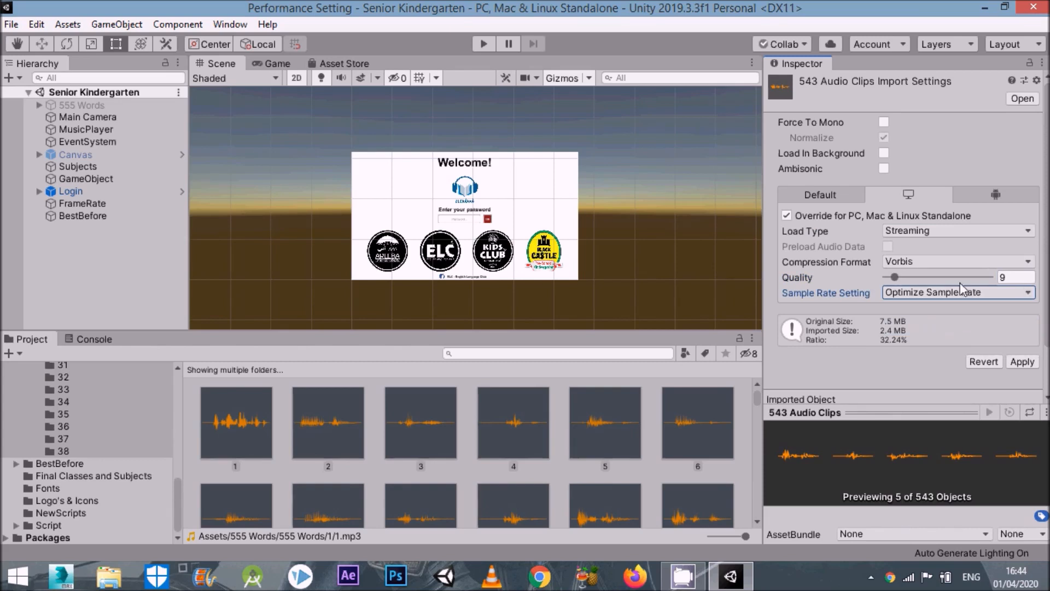
Step: Override the audio settings for Android with Streaming load type, MP3 compression format, quality 10 and Optimize Sample Rate
{"action": "left_click", "coordinate": [985, 196]}
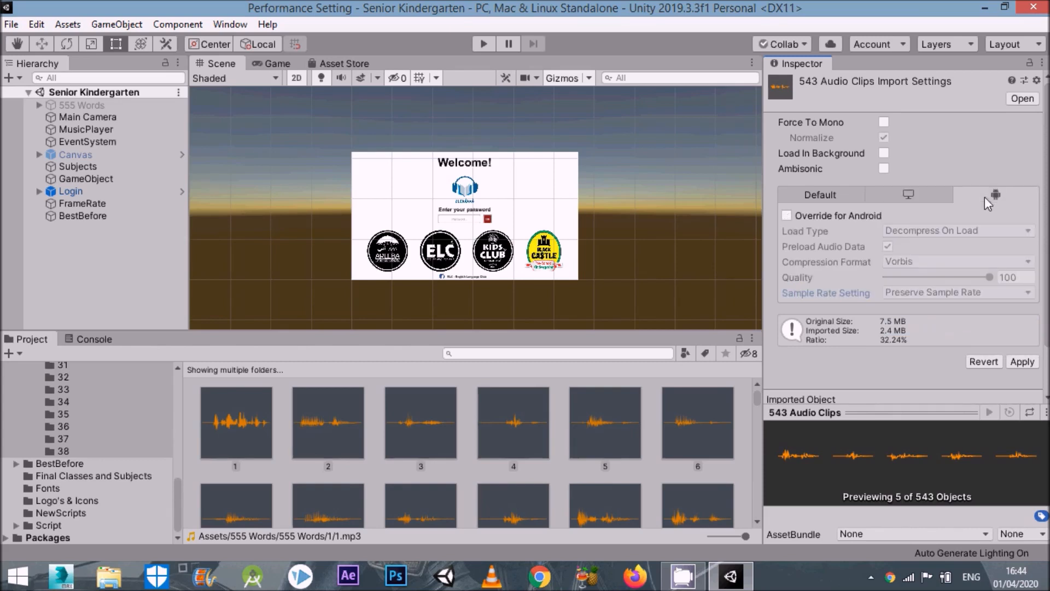
{"action": "left_click", "coordinate": [859, 217]}
{"action": "left_click", "coordinate": [919, 231]}
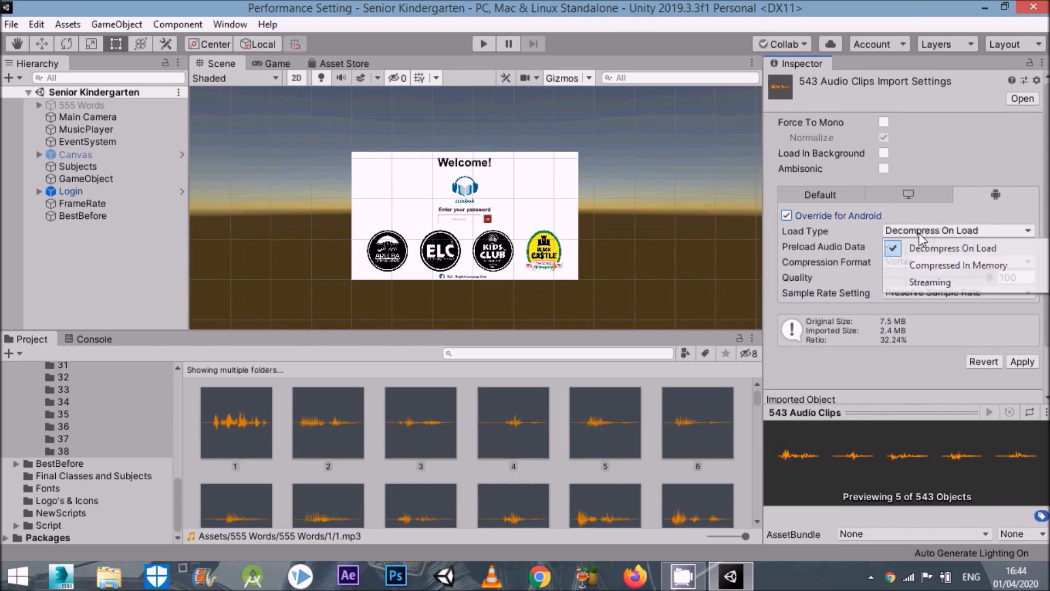
{"action": "left_click", "coordinate": [932, 276]}
{"action": "left_click", "coordinate": [929, 259]}
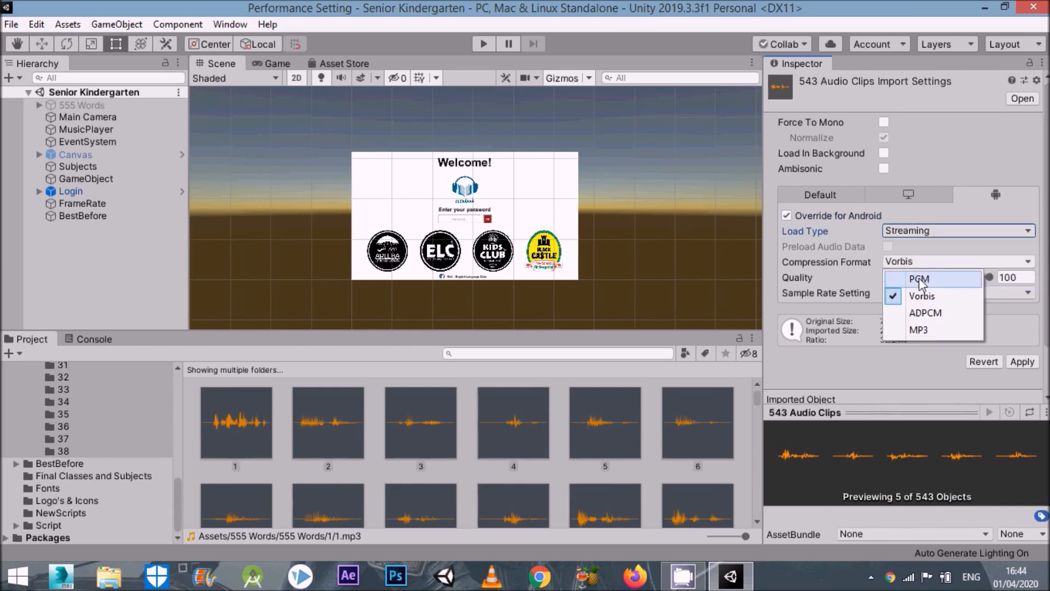
{"action": "left_click", "coordinate": [902, 330]}
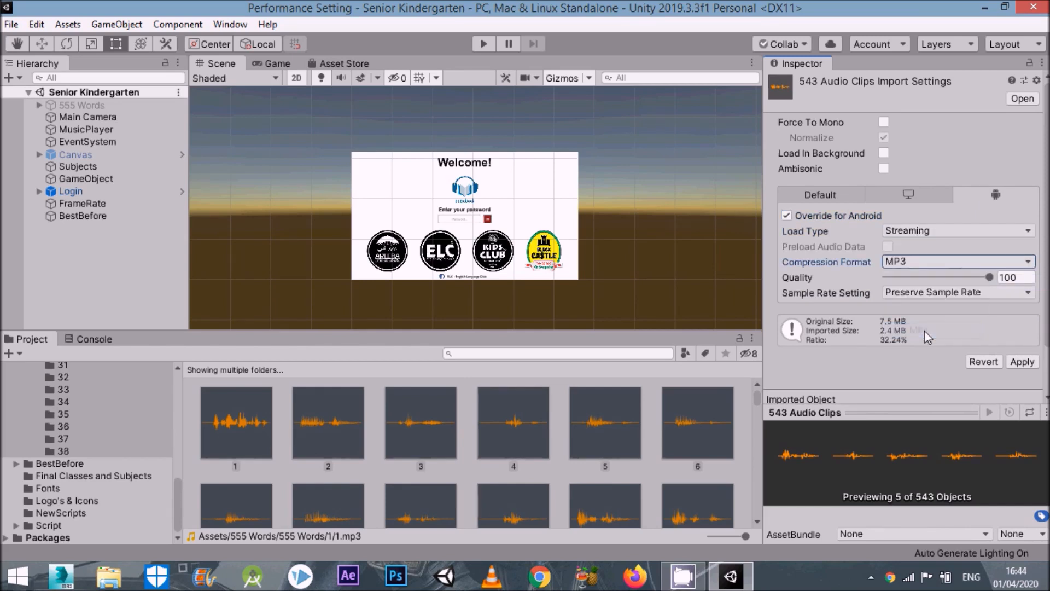
{"action": "left_click", "coordinate": [1025, 277]}
{"action": "type", "text": "1"}
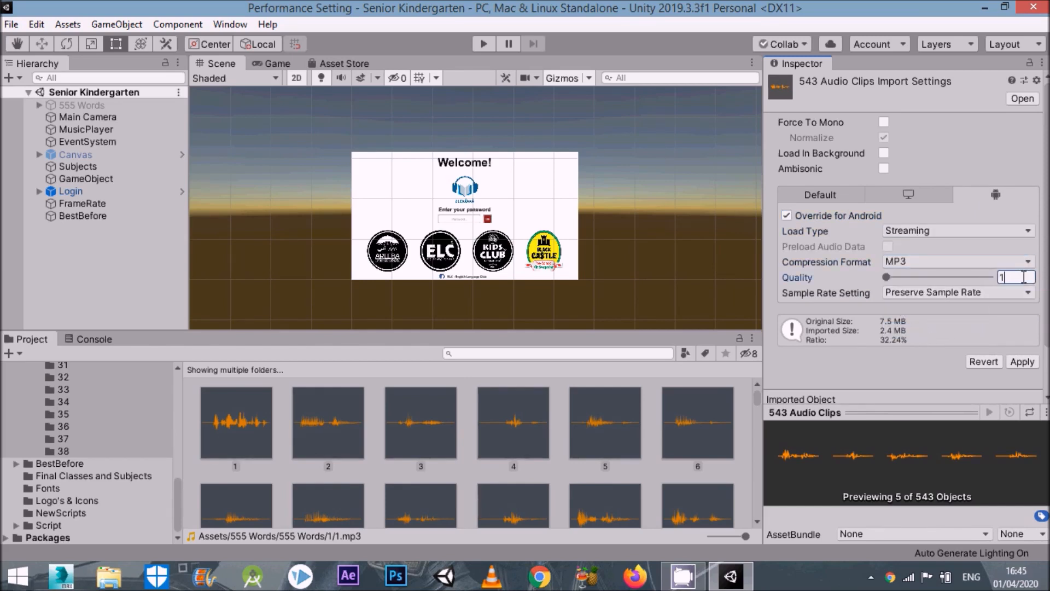
{"action": "type", "text": "0"}
{"action": "left_click", "coordinate": [972, 293]}
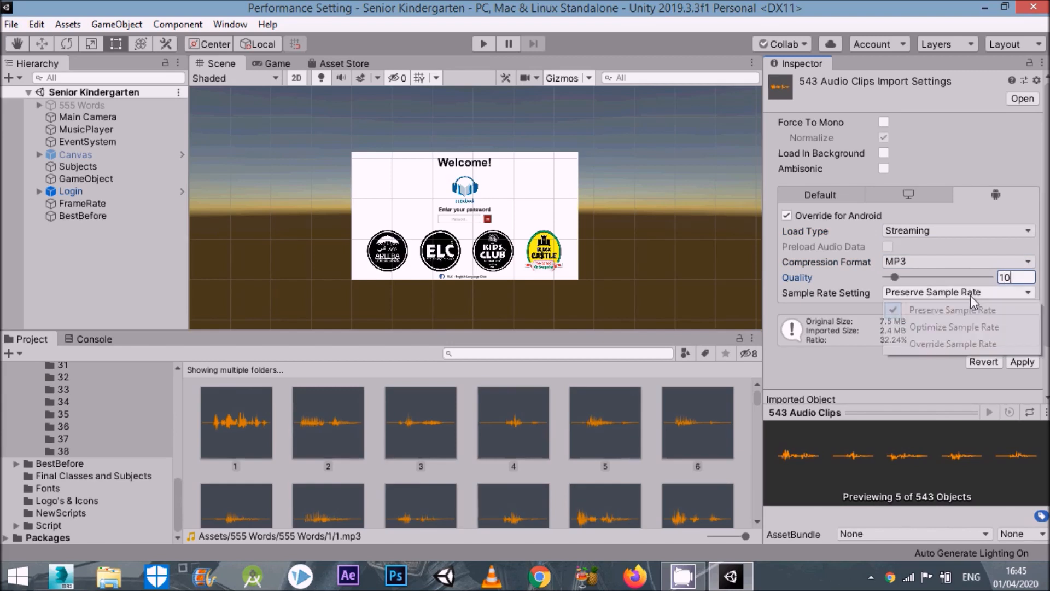
{"action": "left_click", "coordinate": [963, 330]}
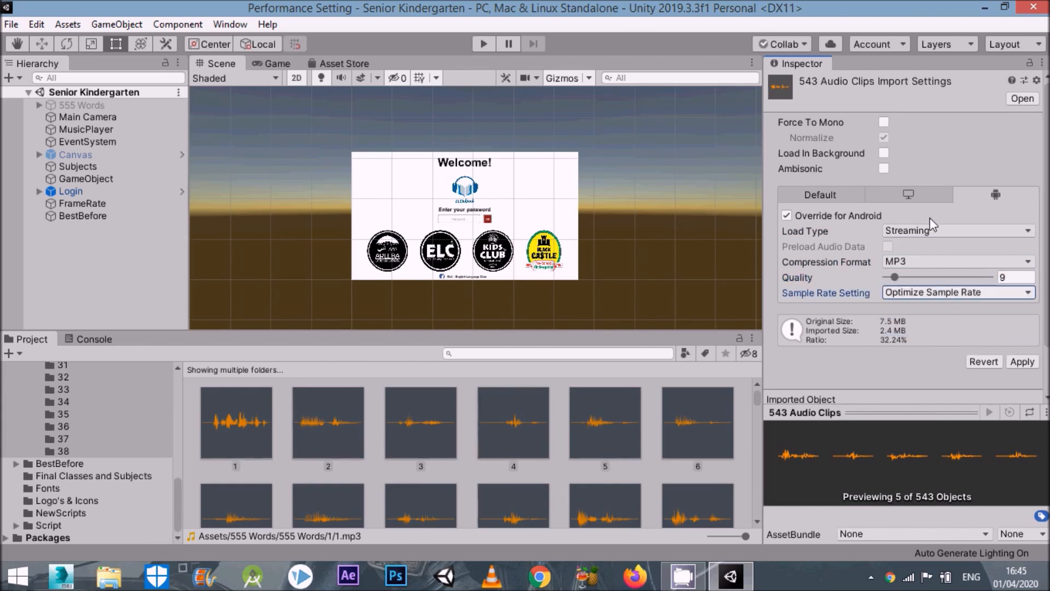
Step: Review the clips' default, desktop and Android audio settings and apply the import changes
{"action": "left_click", "coordinate": [894, 194]}
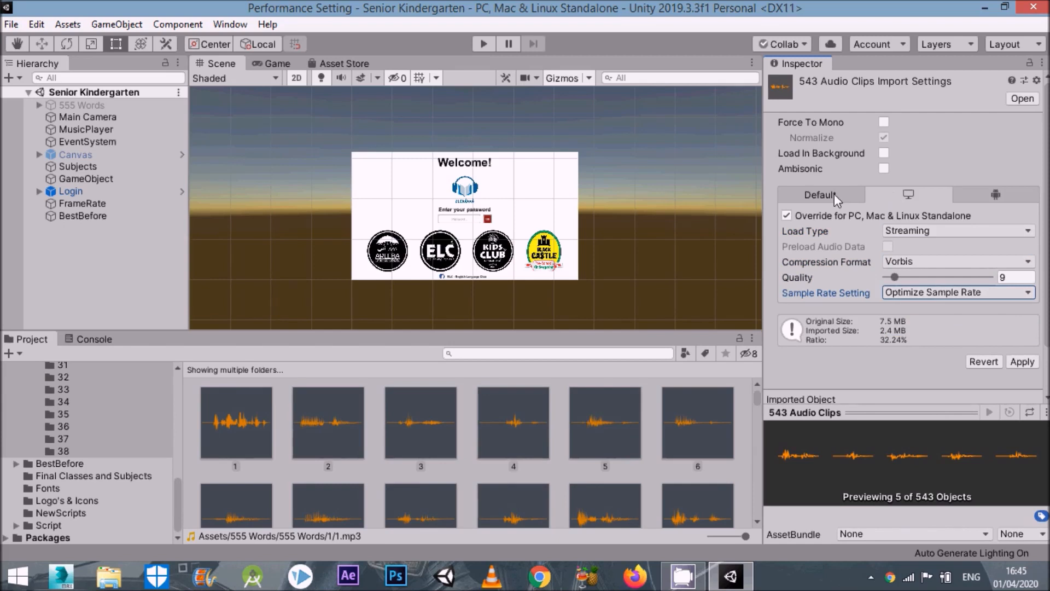
{"action": "left_click", "coordinate": [835, 194]}
{"action": "left_click", "coordinate": [919, 196]}
{"action": "left_click", "coordinate": [981, 193]}
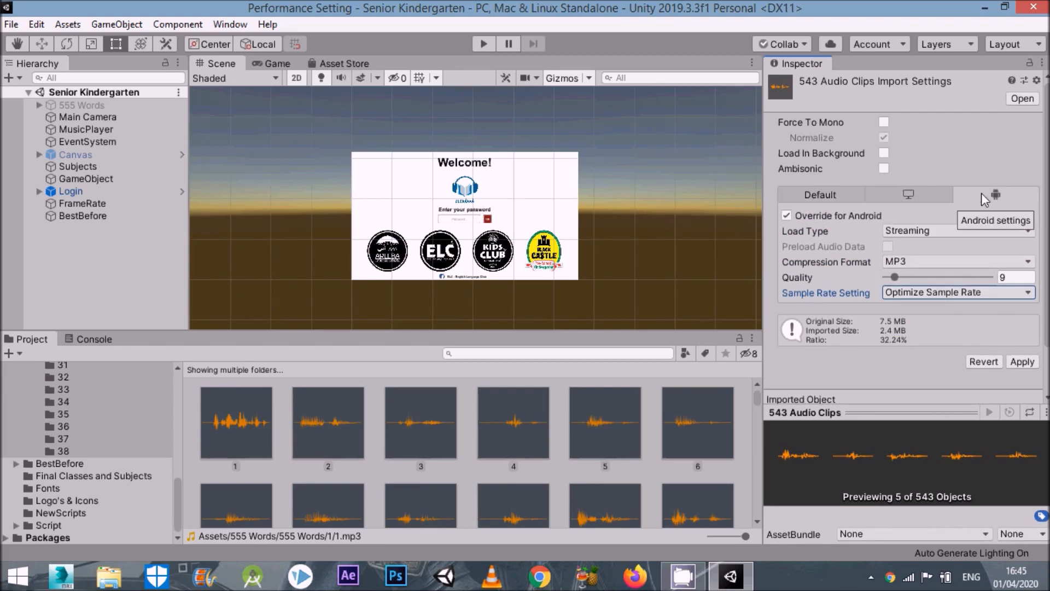
{"action": "left_click", "coordinate": [1019, 361]}
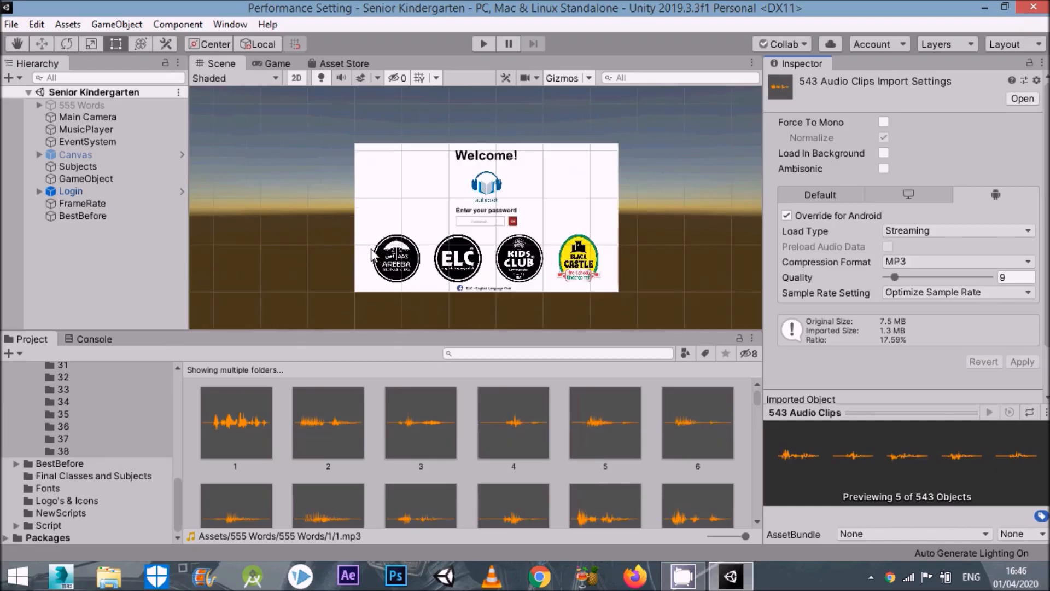
Step: In the project's Quality settings, set the default quality level to Very Low for both desktop and Android
{"action": "left_click", "coordinate": [12, 25]}
{"action": "left_click", "coordinate": [35, 26]}
{"action": "left_click", "coordinate": [38, 24]}
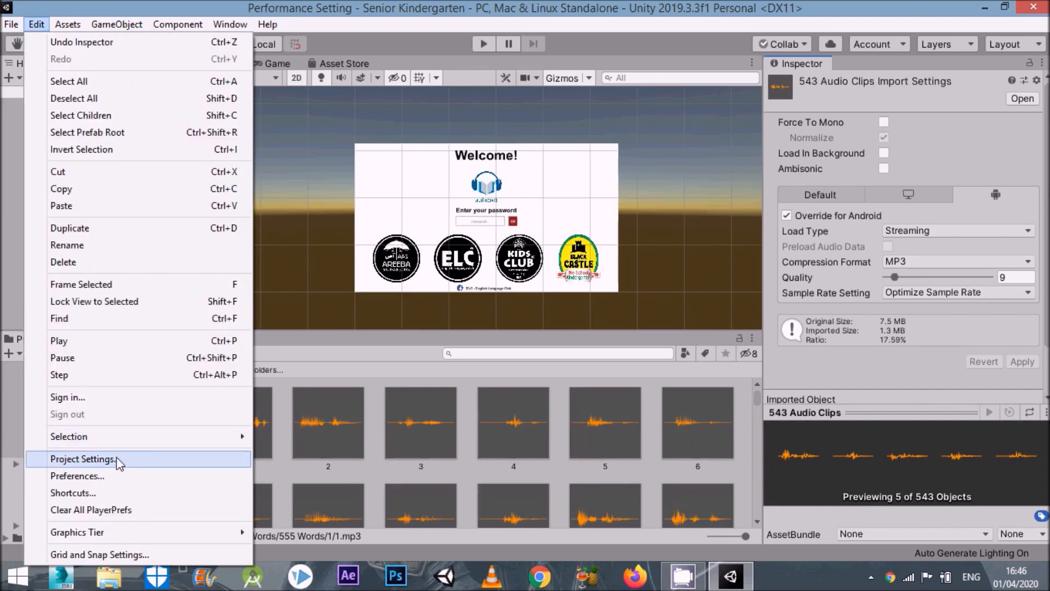
{"action": "left_click", "coordinate": [82, 459]}
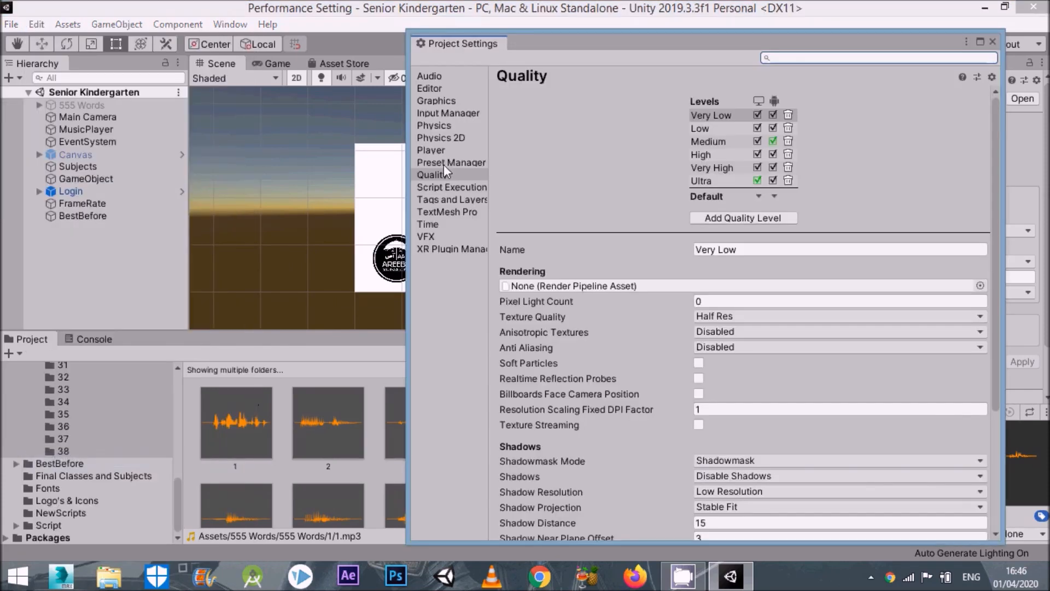
{"action": "left_click", "coordinate": [445, 163]}
{"action": "left_click", "coordinate": [446, 174]}
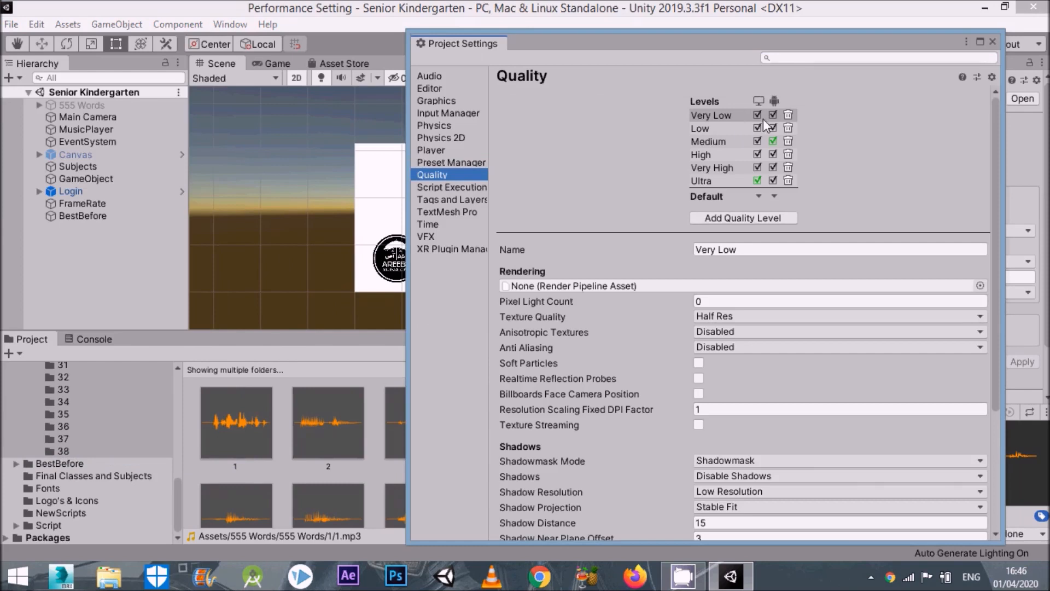
{"action": "left_click", "coordinate": [758, 195]}
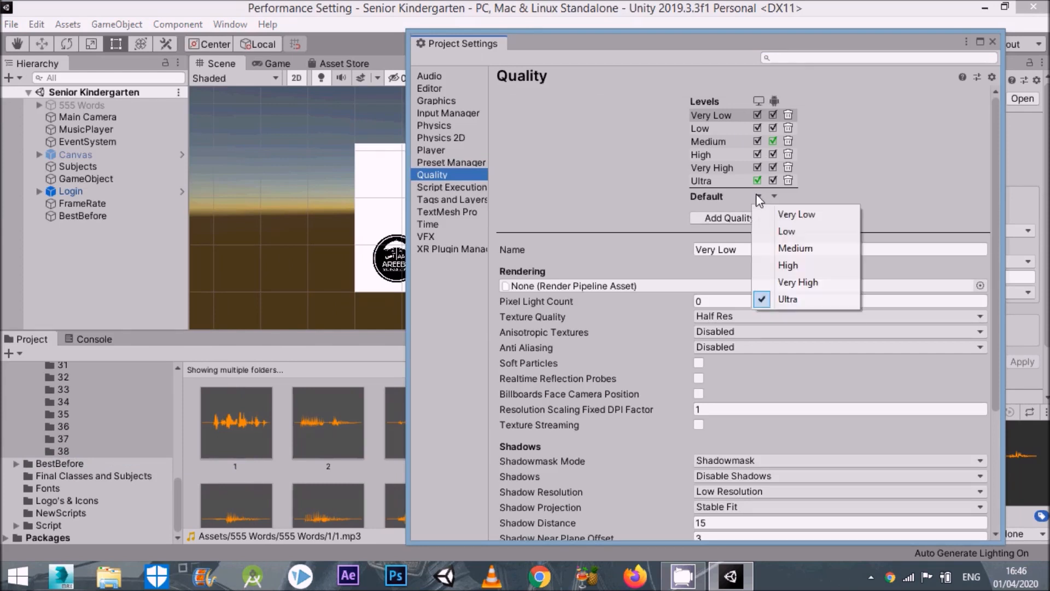
{"action": "left_click", "coordinate": [771, 214]}
{"action": "left_click", "coordinate": [777, 196]}
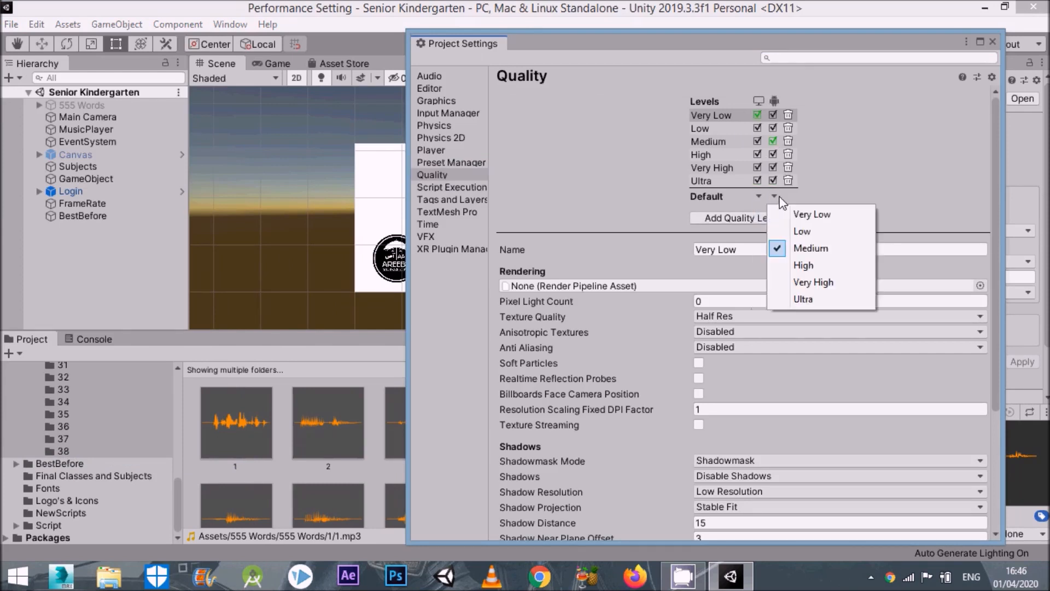
{"action": "left_click", "coordinate": [790, 214]}
Step: For the Very Low quality level, set shadow projection to Close Fit, shadow distance to 0 and shadow near plane offset to 0
{"action": "left_click", "coordinate": [718, 141]}
{"action": "left_click", "coordinate": [712, 117]}
{"action": "left_click", "coordinate": [720, 127]}
{"action": "left_click", "coordinate": [730, 116]}
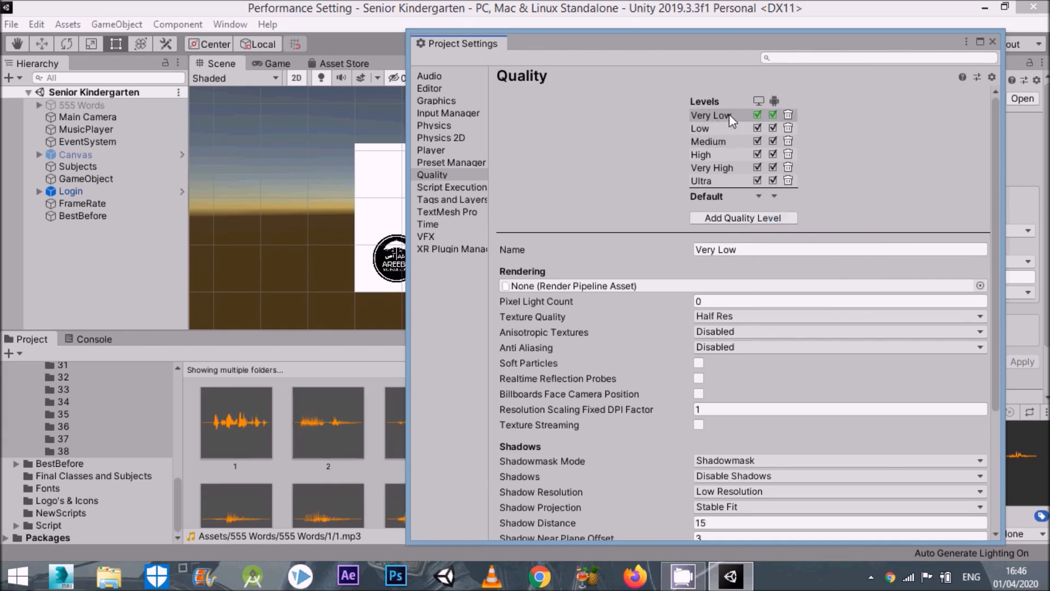
{"action": "scroll", "coordinate": [733, 306], "scroll_direction": "down", "scroll_amount": 5}
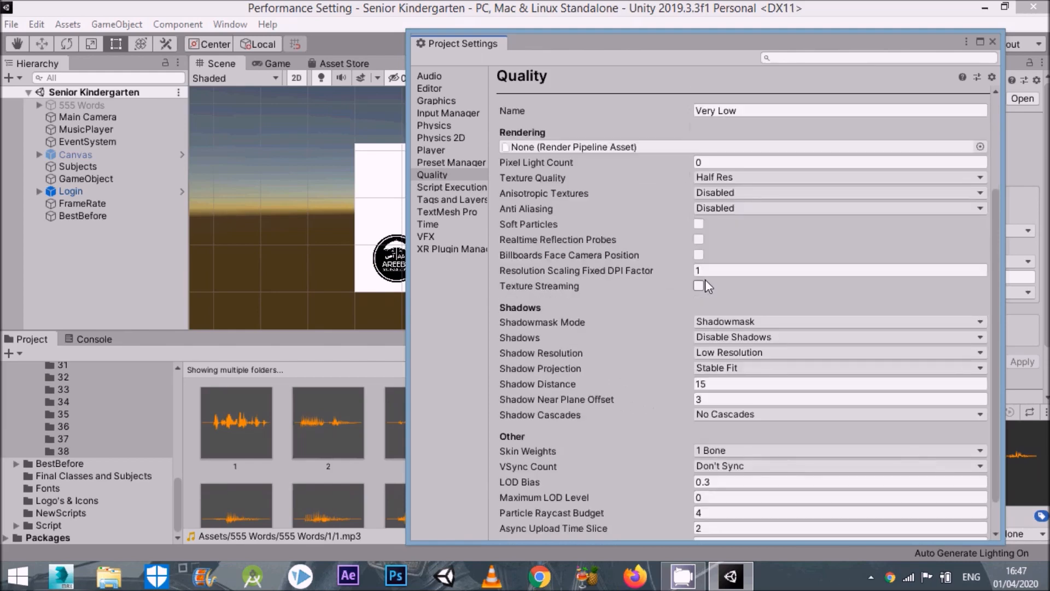
{"action": "left_click", "coordinate": [733, 330]}
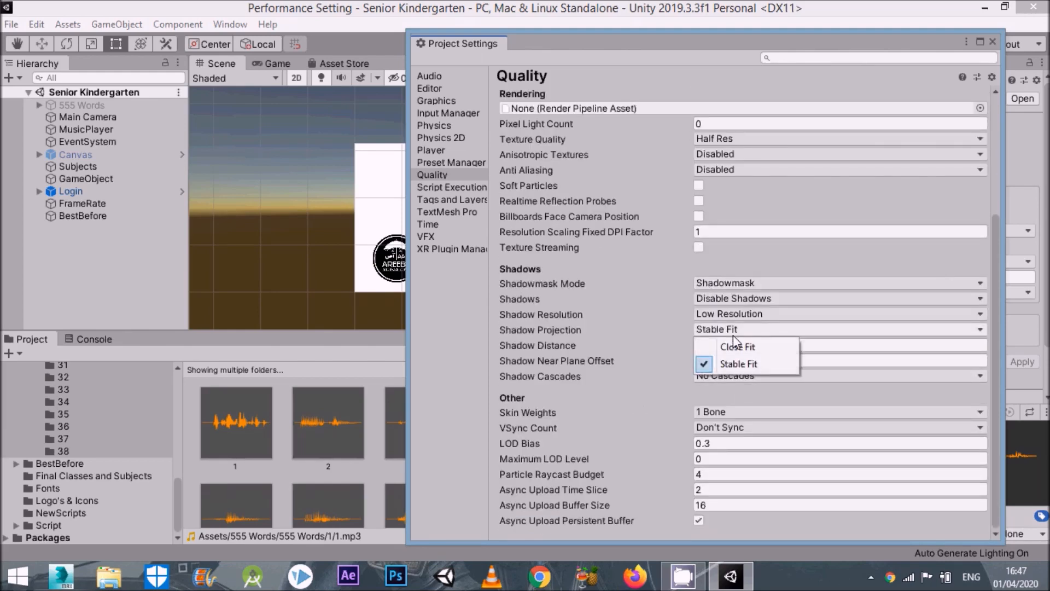
{"action": "left_click", "coordinate": [736, 348]}
{"action": "left_click", "coordinate": [736, 346]}
{"action": "type", "text": "0"}
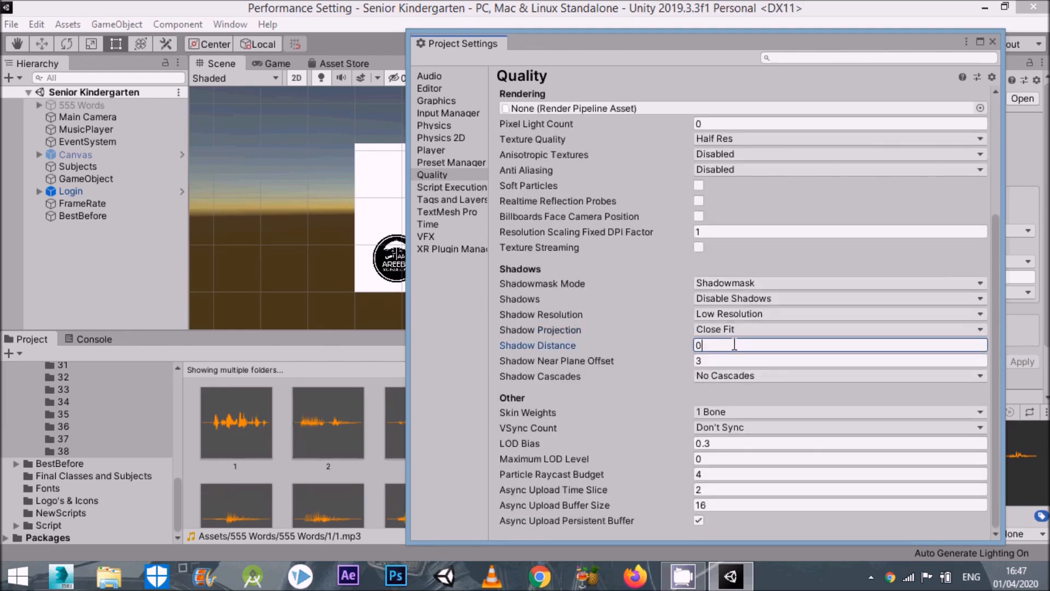
{"action": "left_click", "coordinate": [724, 360]}
{"action": "type", "text": "0"}
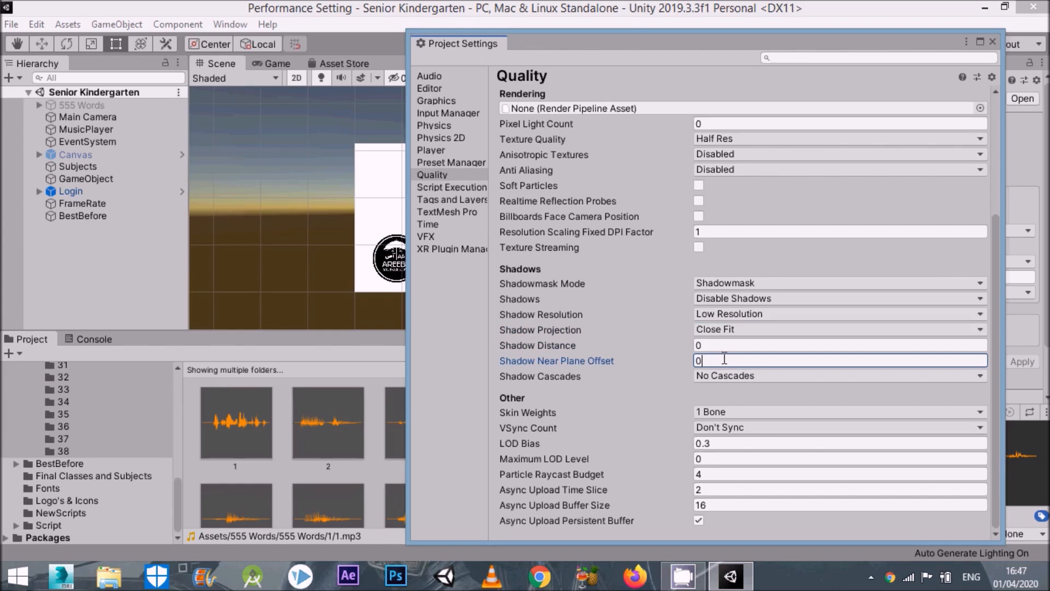
Step: Set the Very Low level's async upload buffer size to 8
{"action": "left_click", "coordinate": [731, 506]}
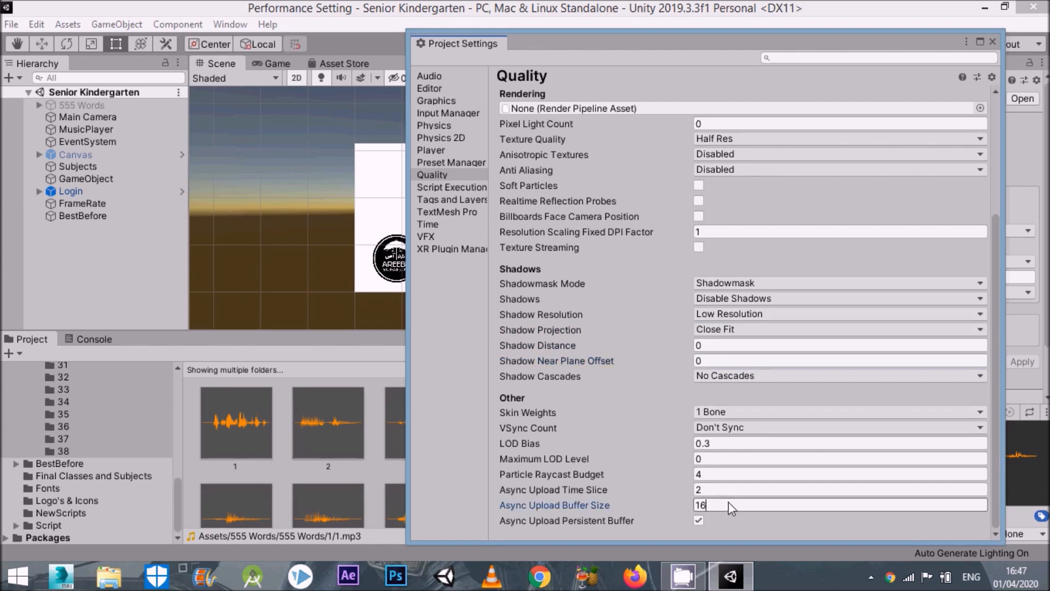
{"action": "key", "text": "BackSpace"}
{"action": "key", "text": "BackSpace"}
{"action": "type", "text": "8"}
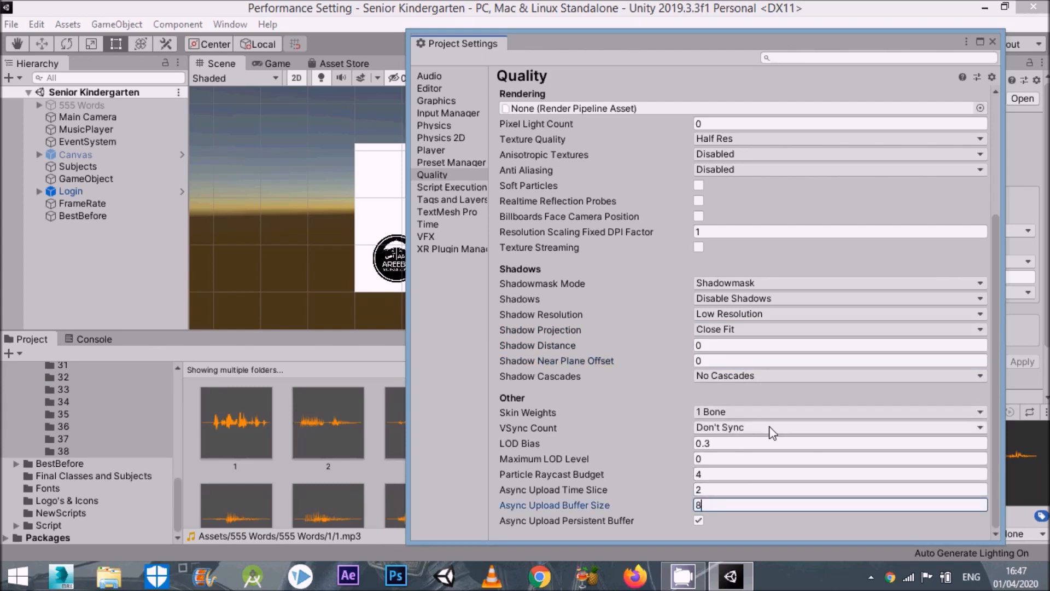
{"action": "scroll", "coordinate": [773, 374], "scroll_direction": "up", "scroll_amount": 5}
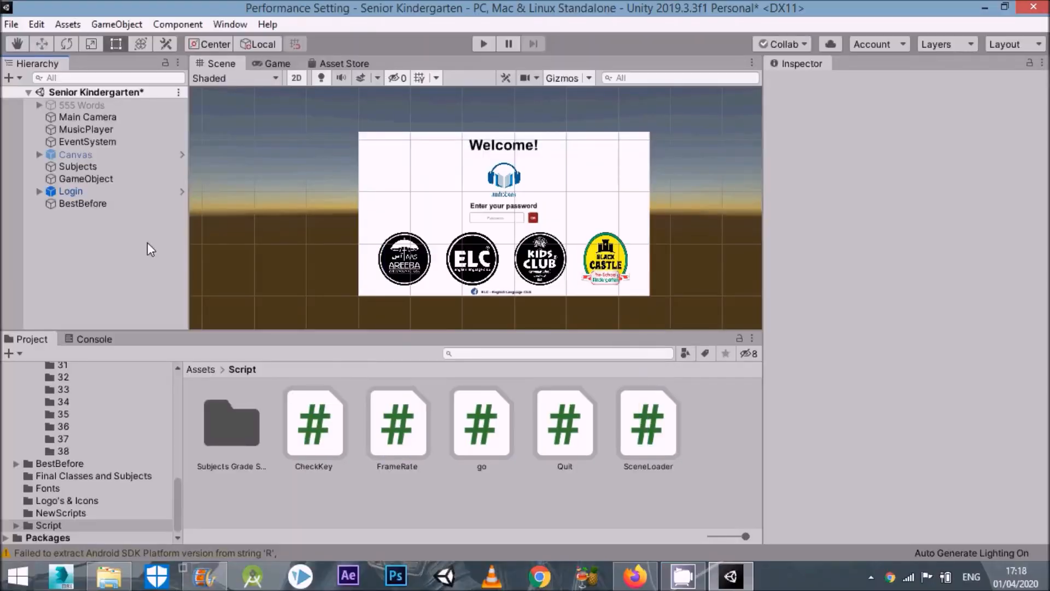
Step: Open the Player settings from the build settings and set the standalone managed stripping level to Low
{"action": "left_click", "coordinate": [11, 24]}
{"action": "left_click", "coordinate": [54, 177]}
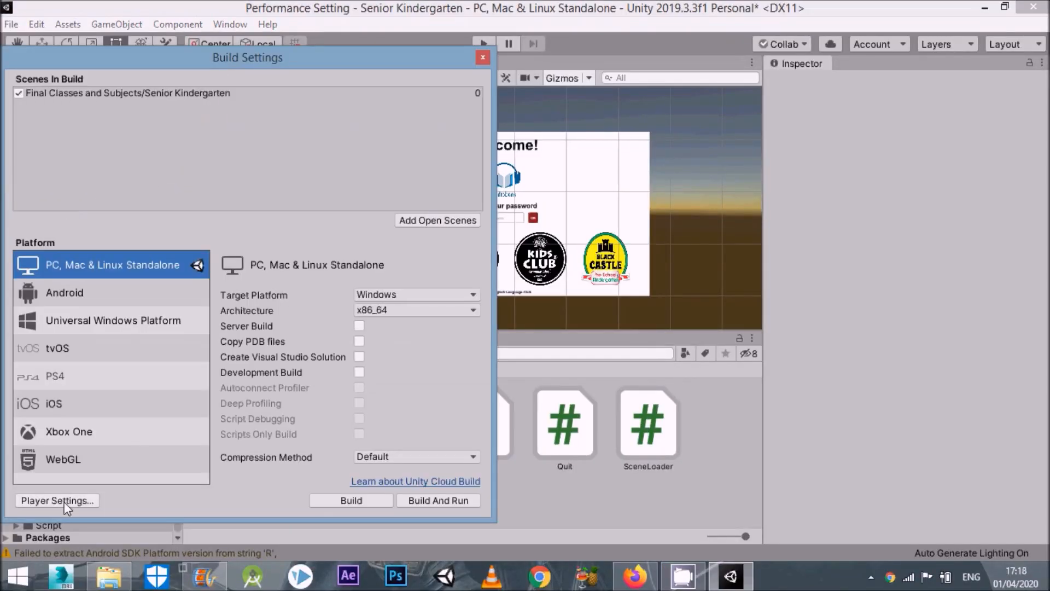
{"action": "left_click", "coordinate": [64, 500]}
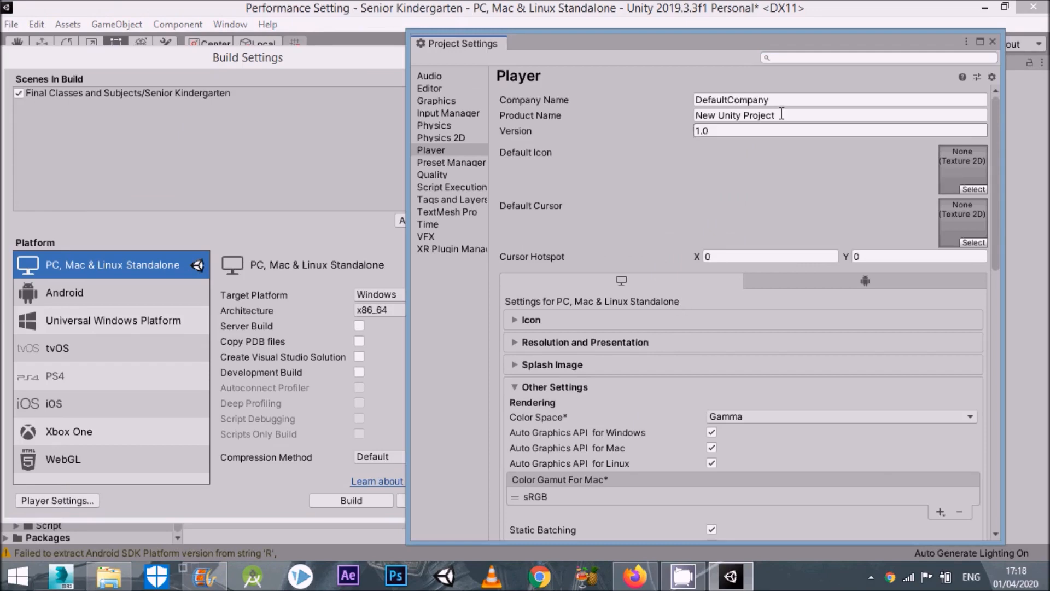
{"action": "scroll", "coordinate": [665, 333], "scroll_direction": "down", "scroll_amount": 8}
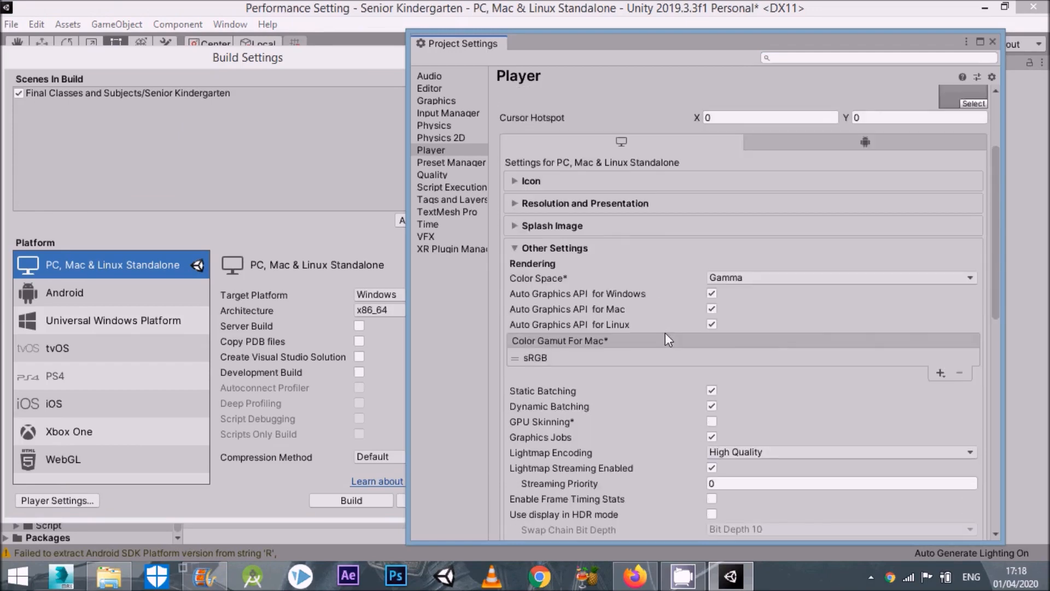
{"action": "scroll", "coordinate": [682, 308], "scroll_direction": "down", "scroll_amount": 9}
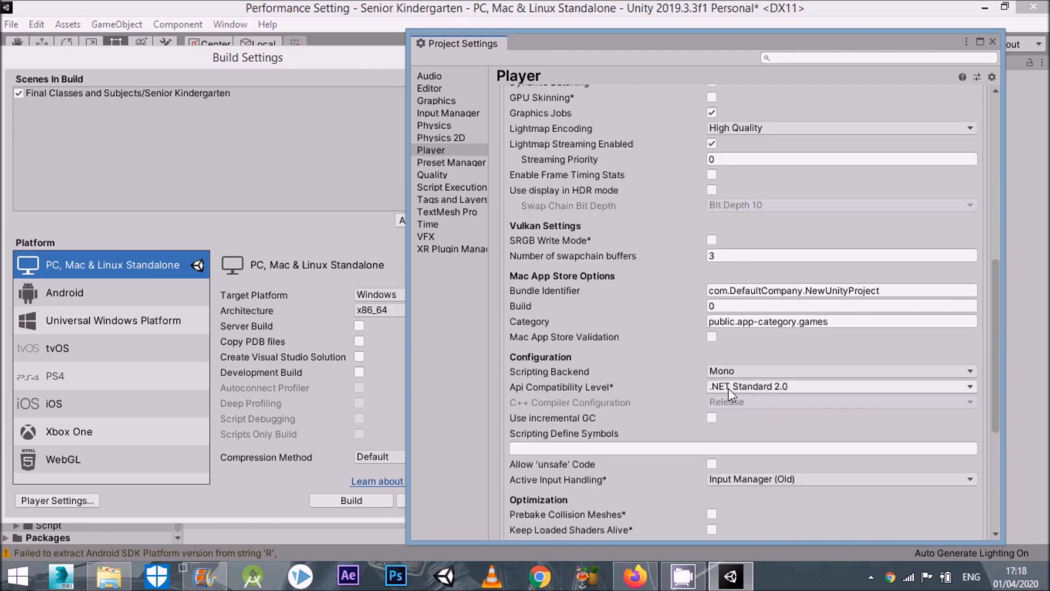
{"action": "scroll", "coordinate": [757, 385], "scroll_direction": "down", "scroll_amount": 7}
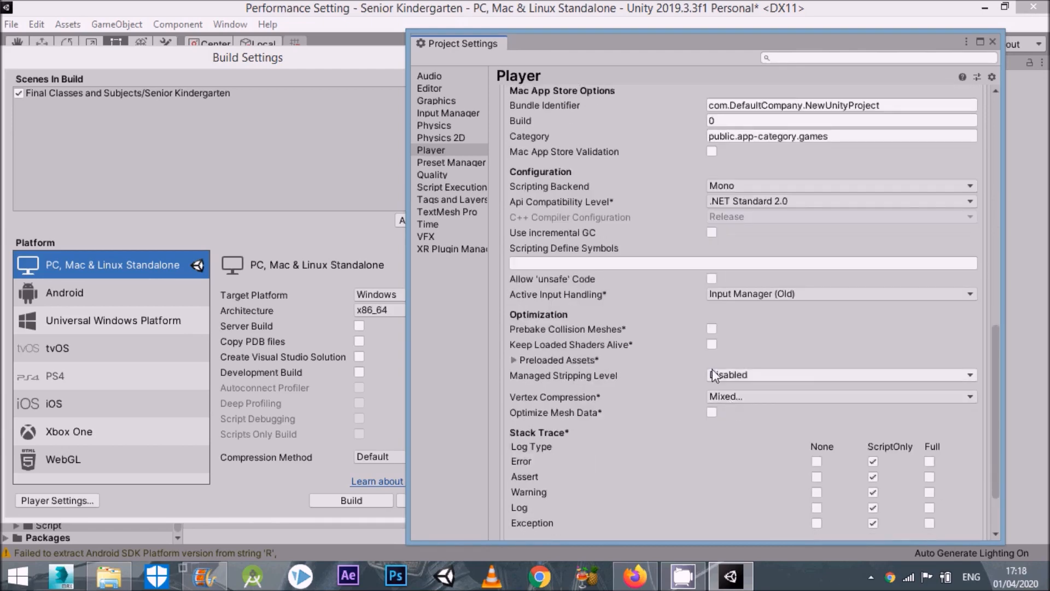
{"action": "left_click", "coordinate": [733, 375]}
{"action": "left_click", "coordinate": [740, 409]}
{"action": "scroll", "coordinate": [761, 366], "scroll_direction": "down", "scroll_amount": 3}
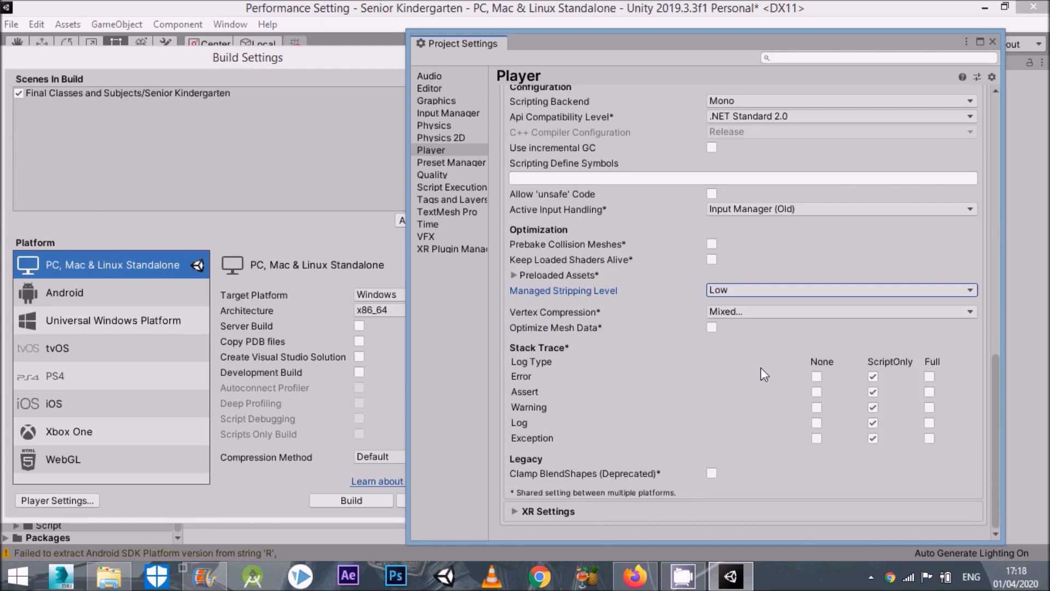
Step: Disable Multithreaded Rendering in the Android player settings
{"action": "scroll", "coordinate": [760, 367], "scroll_direction": "up", "scroll_amount": 11}
{"action": "scroll", "coordinate": [762, 368], "scroll_direction": "up", "scroll_amount": 10}
{"action": "scroll", "coordinate": [757, 330], "scroll_direction": "up", "scroll_amount": 5}
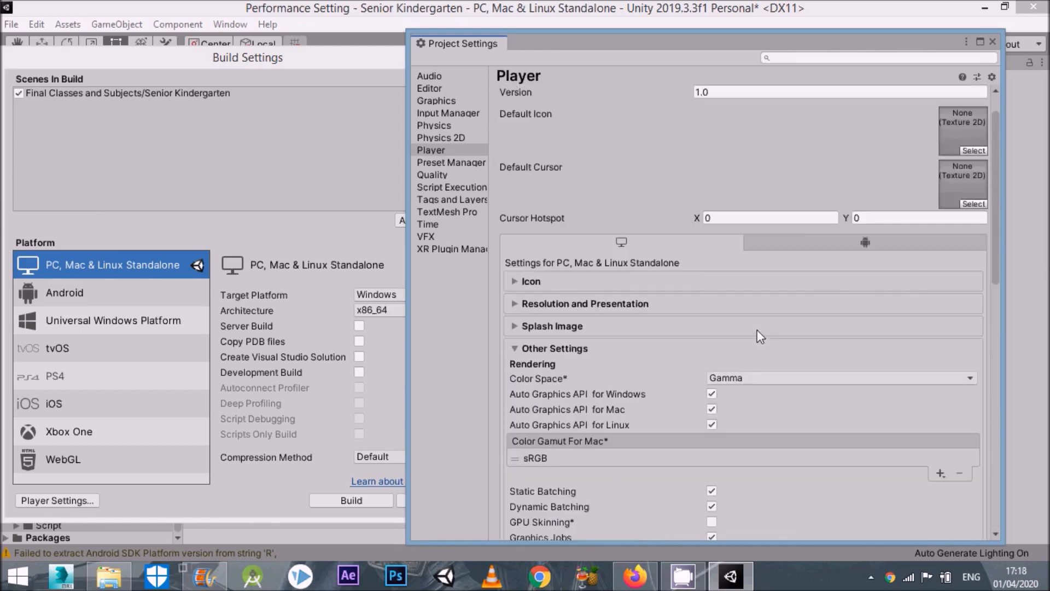
{"action": "left_click", "coordinate": [863, 243]}
{"action": "scroll", "coordinate": [697, 251], "scroll_direction": "down", "scroll_amount": 3}
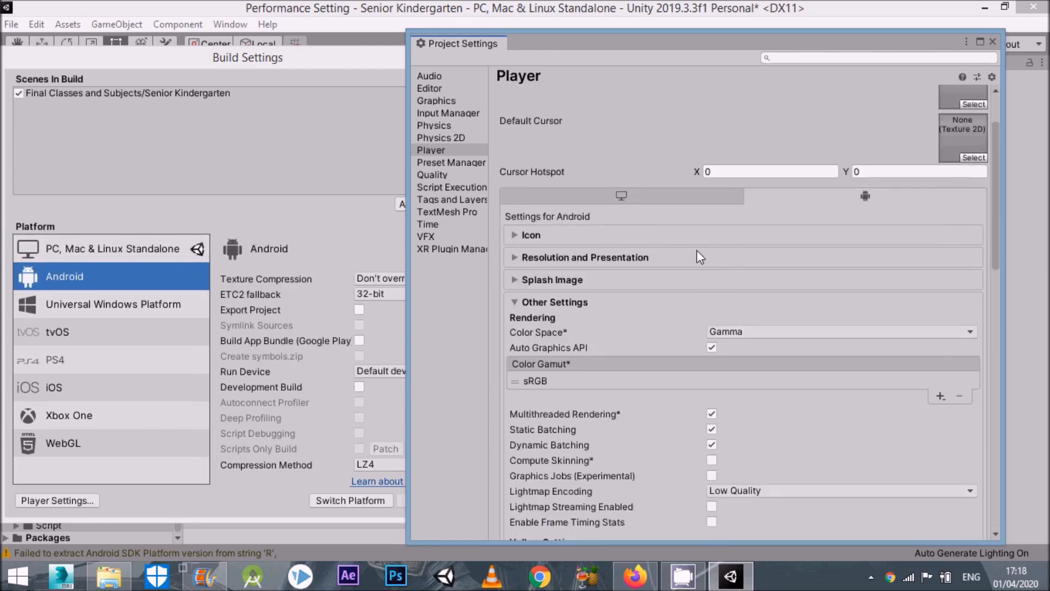
{"action": "left_click", "coordinate": [712, 367]}
Step: Set the Android scripting backend to IL2CPP and the API compatibility level to .NET 4.x
{"action": "scroll", "coordinate": [715, 370], "scroll_direction": "down", "scroll_amount": 6}
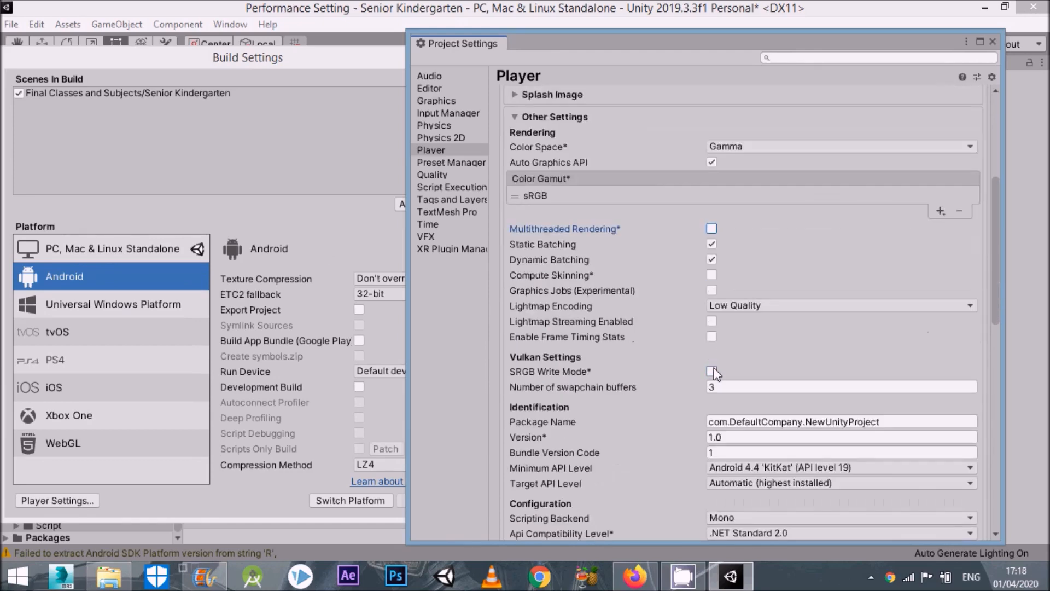
{"action": "scroll", "coordinate": [718, 374], "scroll_direction": "down", "scroll_amount": 2}
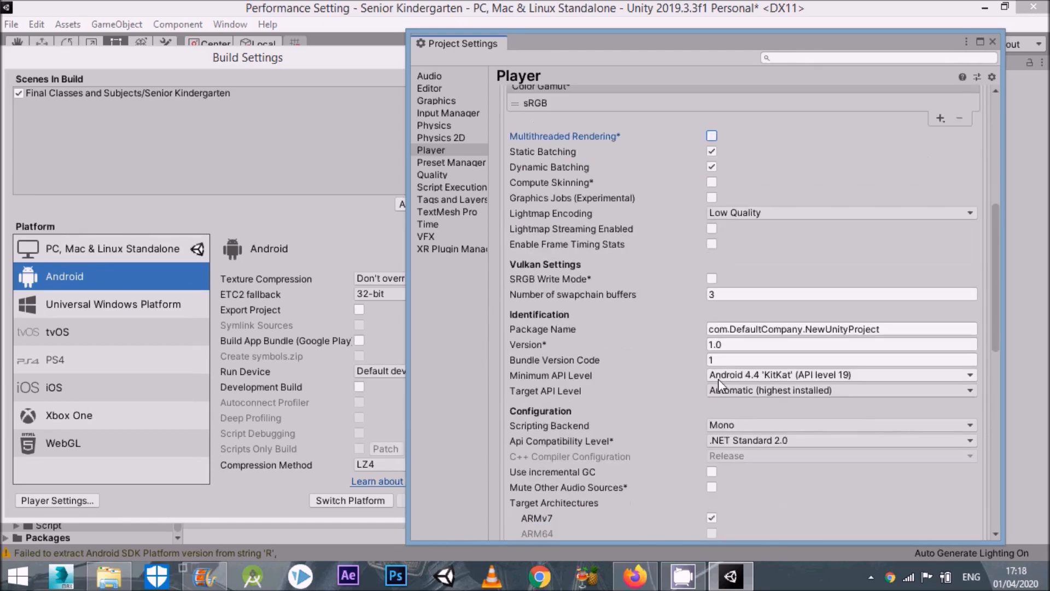
{"action": "scroll", "coordinate": [732, 367], "scroll_direction": "down", "scroll_amount": 2}
{"action": "scroll", "coordinate": [734, 346], "scroll_direction": "down", "scroll_amount": 2}
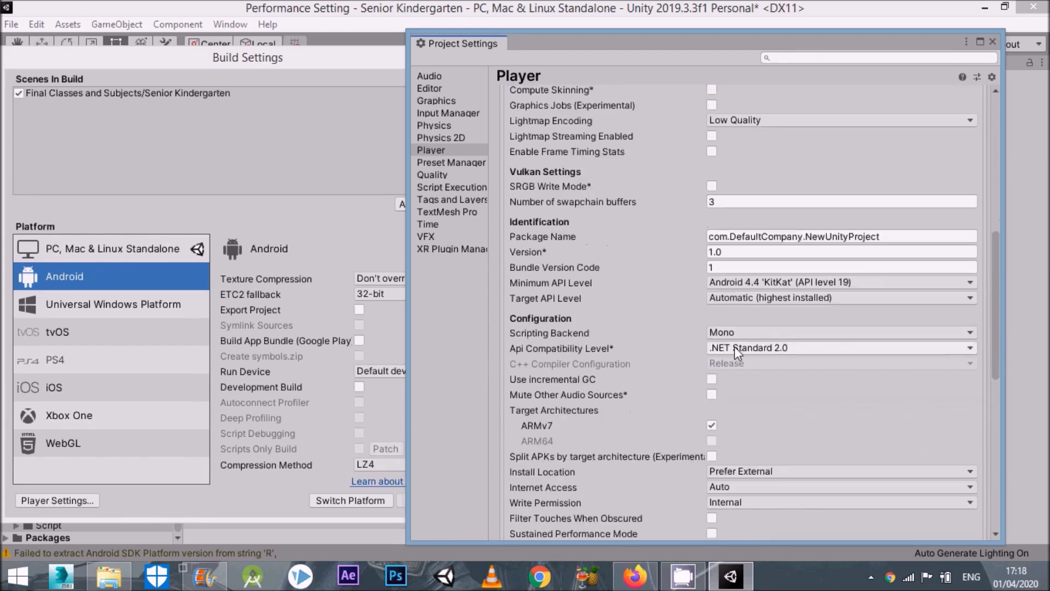
{"action": "left_click", "coordinate": [745, 333]}
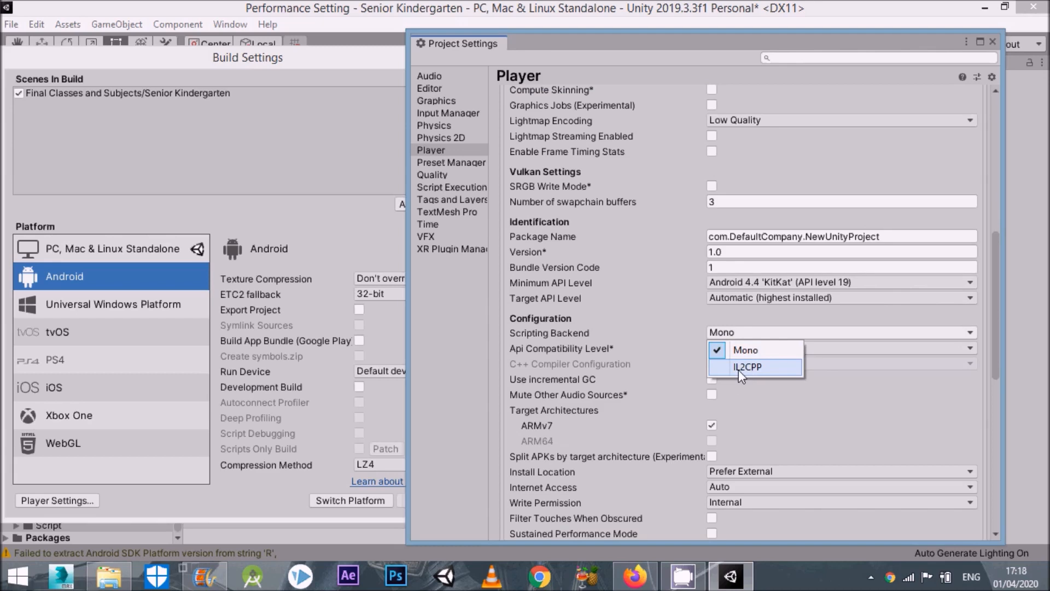
{"action": "left_click", "coordinate": [740, 369]}
{"action": "left_click", "coordinate": [747, 352]}
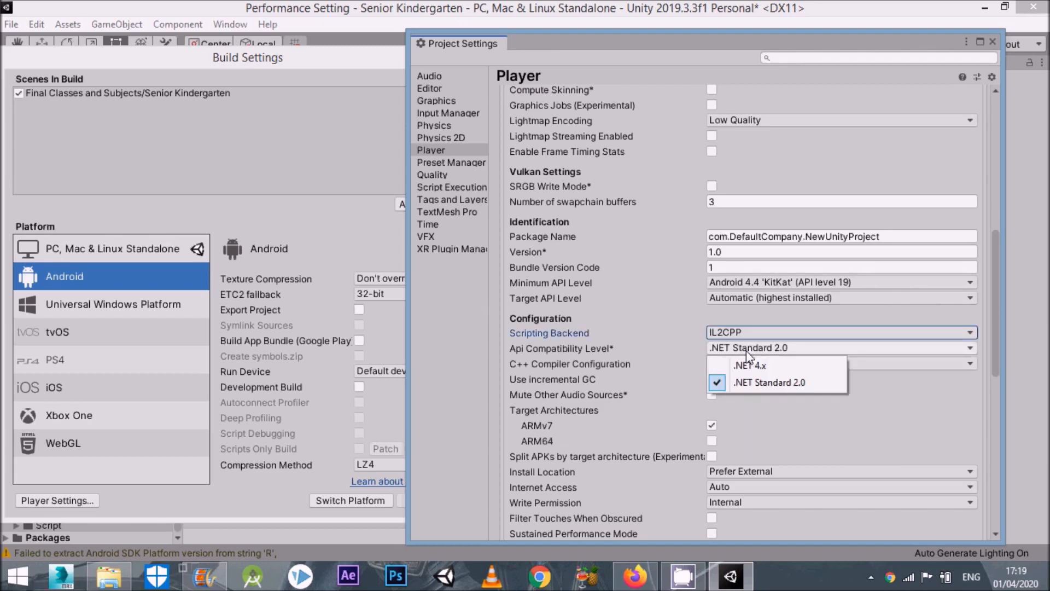
{"action": "left_click", "coordinate": [749, 365]}
Step: Enable the ARM64 target architecture for Android and save the project
{"action": "scroll", "coordinate": [700, 387], "scroll_direction": "down", "scroll_amount": 2}
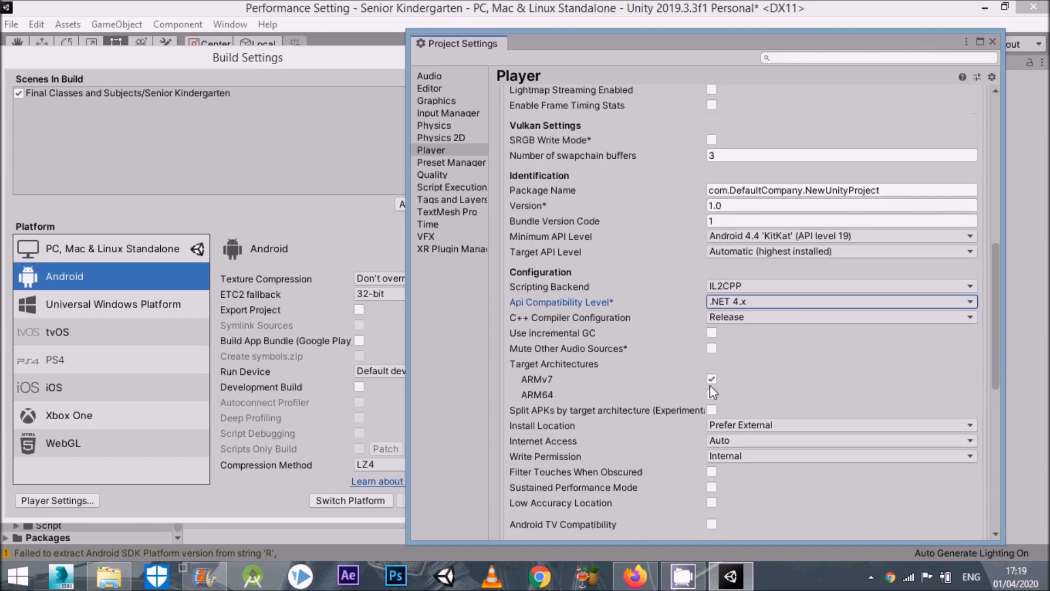
{"action": "left_click", "coordinate": [711, 394]}
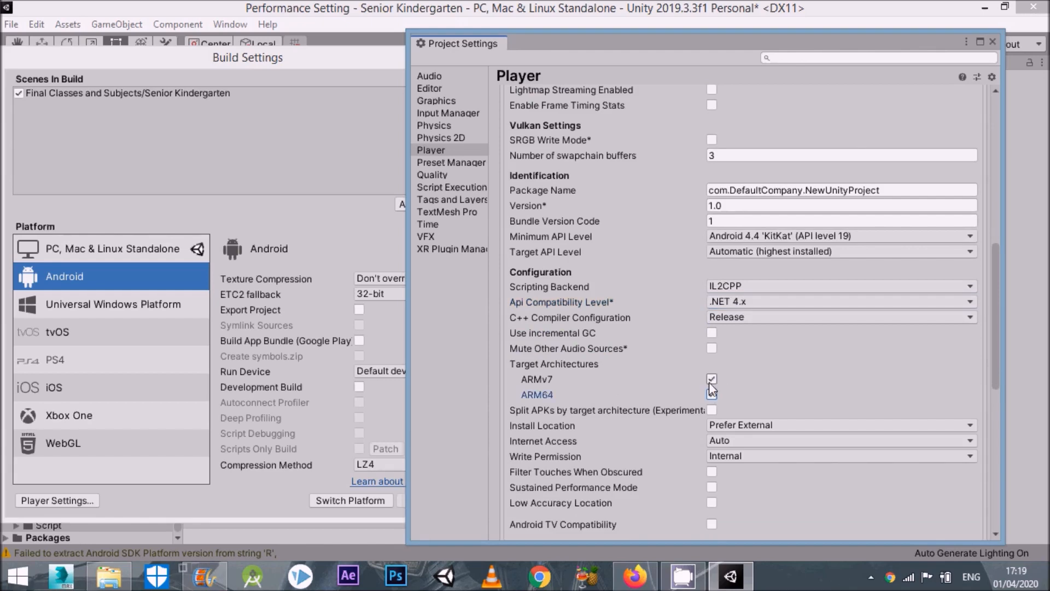
{"action": "scroll", "coordinate": [711, 386], "scroll_direction": "down", "scroll_amount": 8}
{"action": "scroll", "coordinate": [719, 384], "scroll_direction": "down", "scroll_amount": 5}
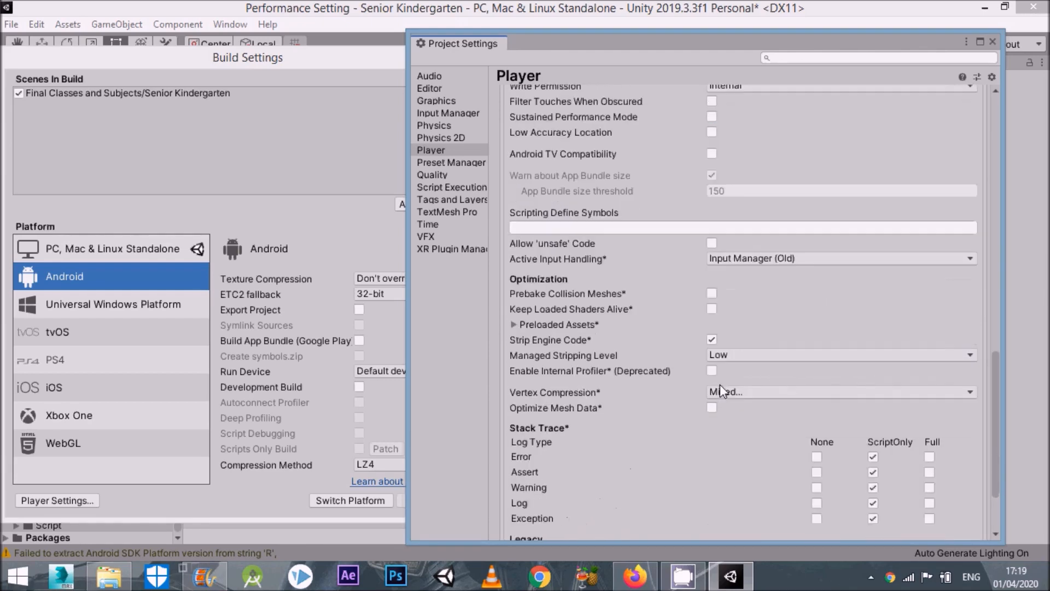
{"action": "scroll", "coordinate": [720, 384], "scroll_direction": "down", "scroll_amount": 4}
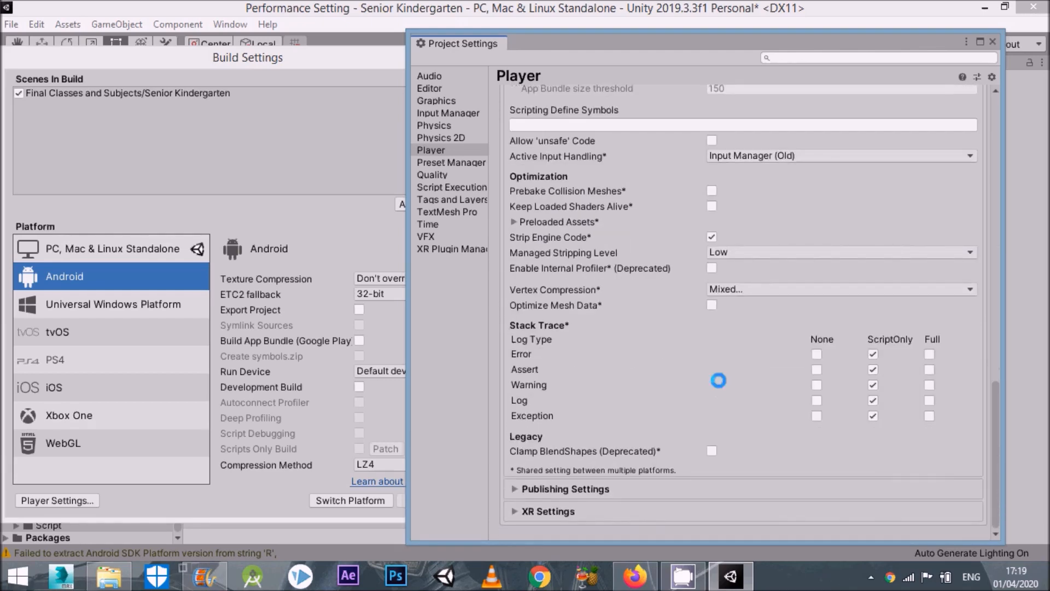
{"action": "key", "text": "ctrl+s"}
Step: Enable Build App Bundle (Google Play) for Android in the build settings and close that window
{"action": "left_click_drag", "start_coordinate": [546, 49], "coordinate": [650, 80]}
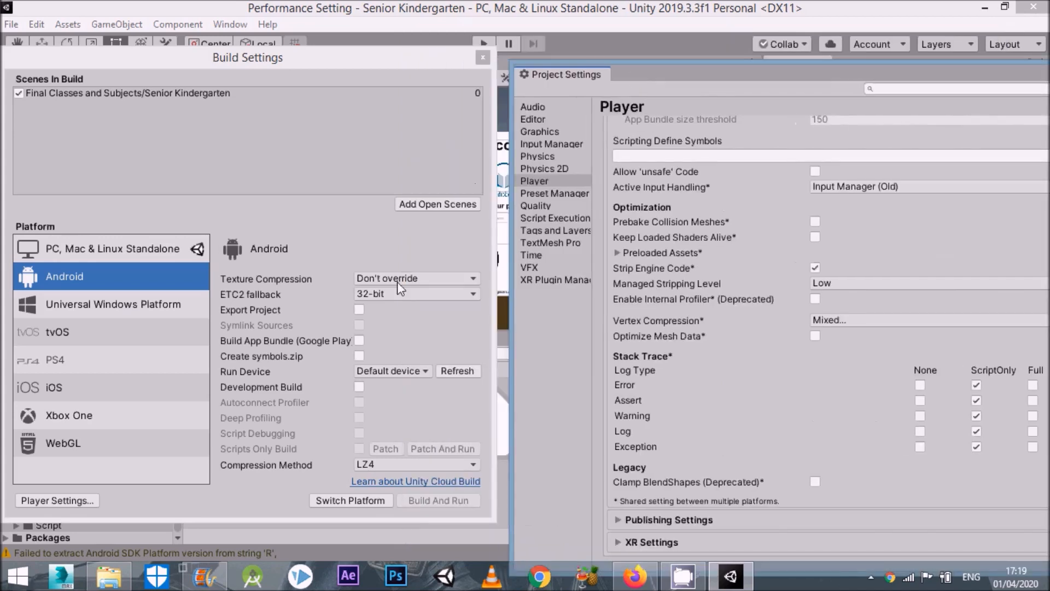
{"action": "left_click", "coordinate": [358, 339]}
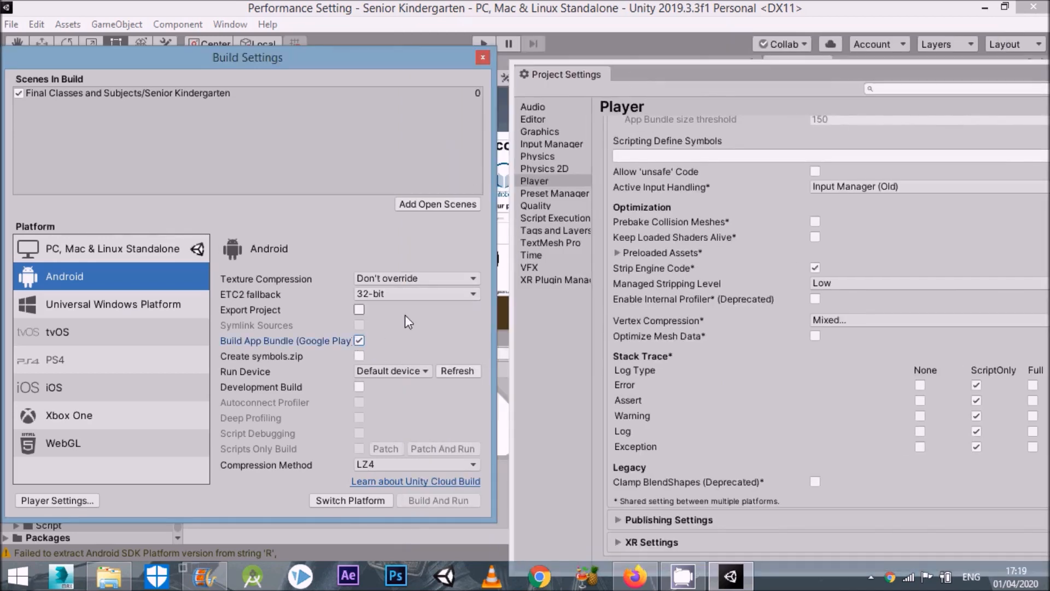
{"action": "left_click", "coordinate": [483, 58]}
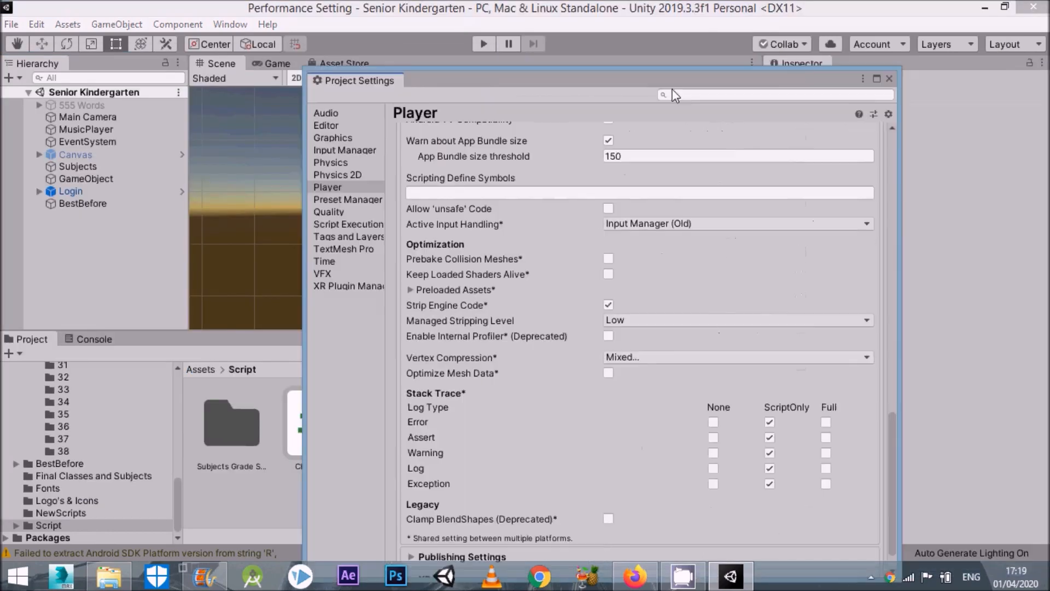